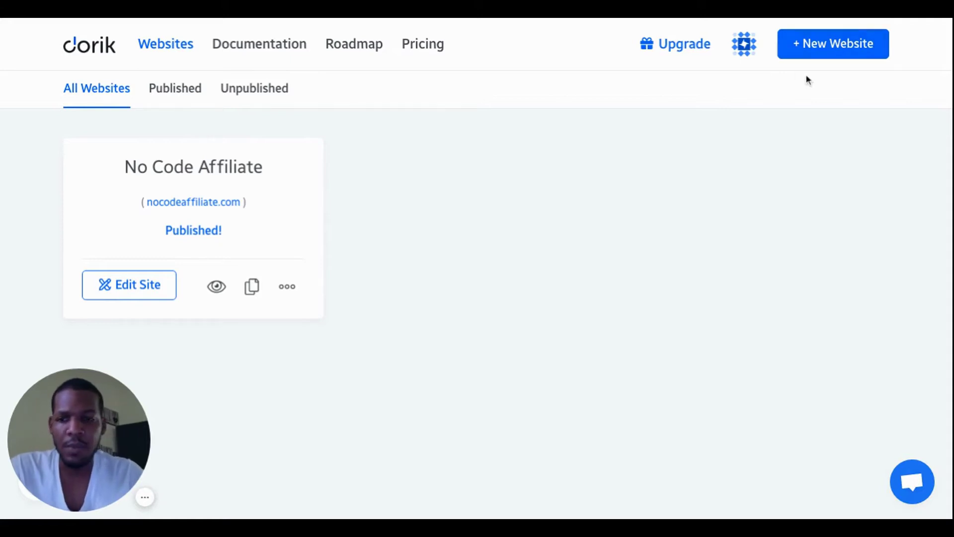
Step: Start creating a brand new website from Dorik's dashboard
left_click(832, 52)
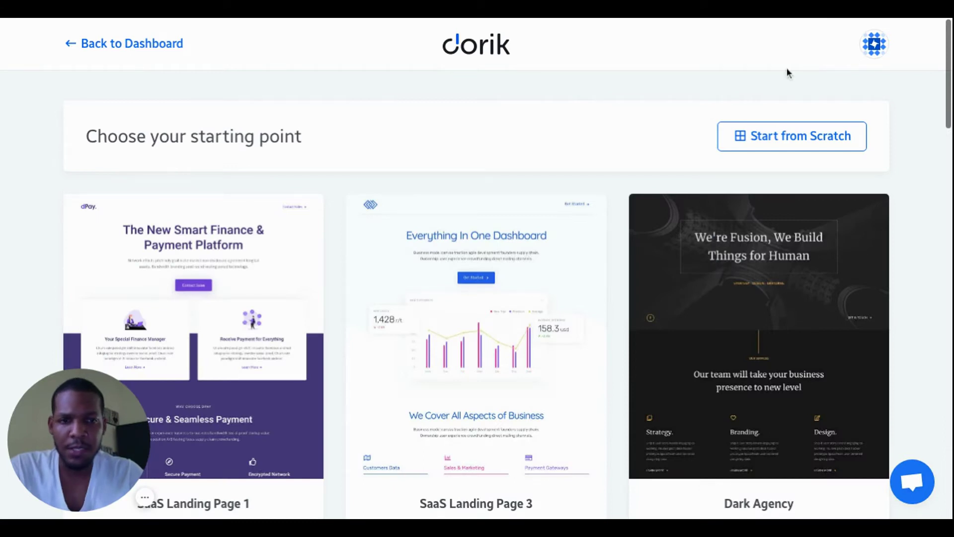
scroll(418, 287, "down", 2)
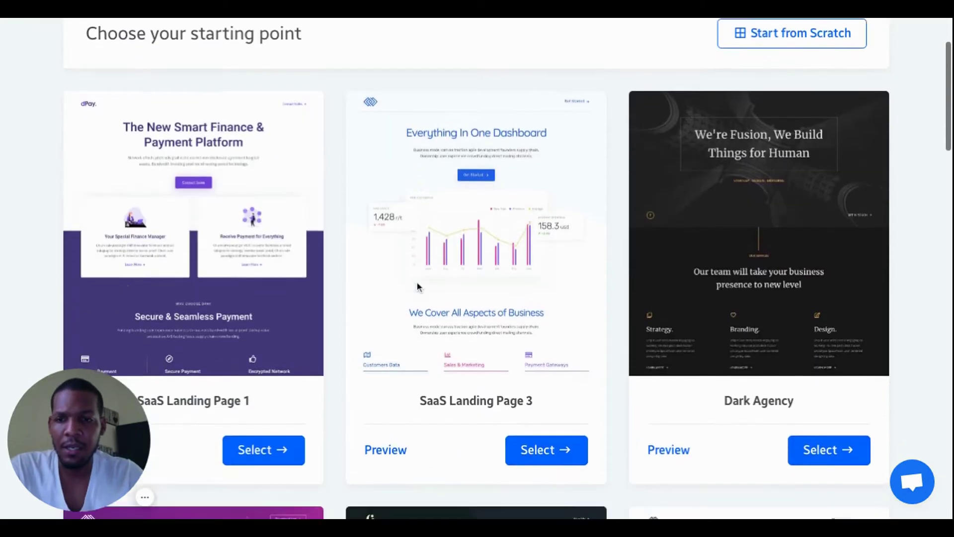
scroll(418, 284, "down", 1)
scroll(418, 285, "down", 2)
scroll(478, 268, "down", 1)
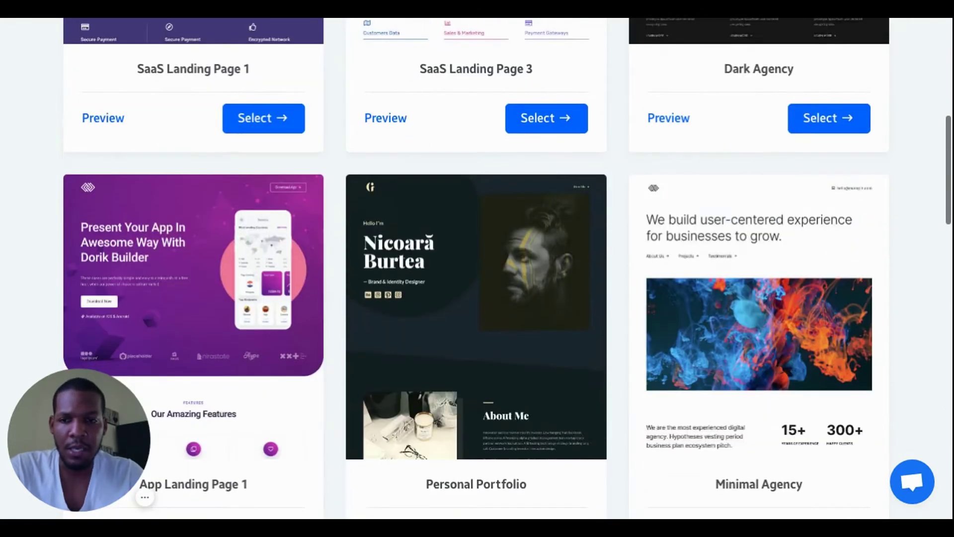
scroll(477, 269, "down", 2)
scroll(477, 269, "down", 1)
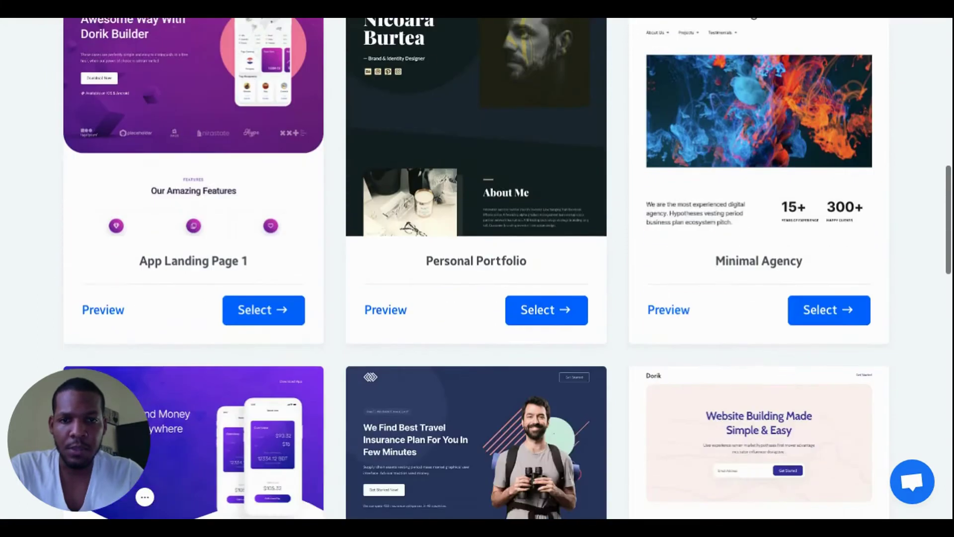
scroll(477, 268, "down", 1)
scroll(477, 268, "down", 2)
scroll(477, 269, "down", 1)
scroll(477, 268, "down", 1)
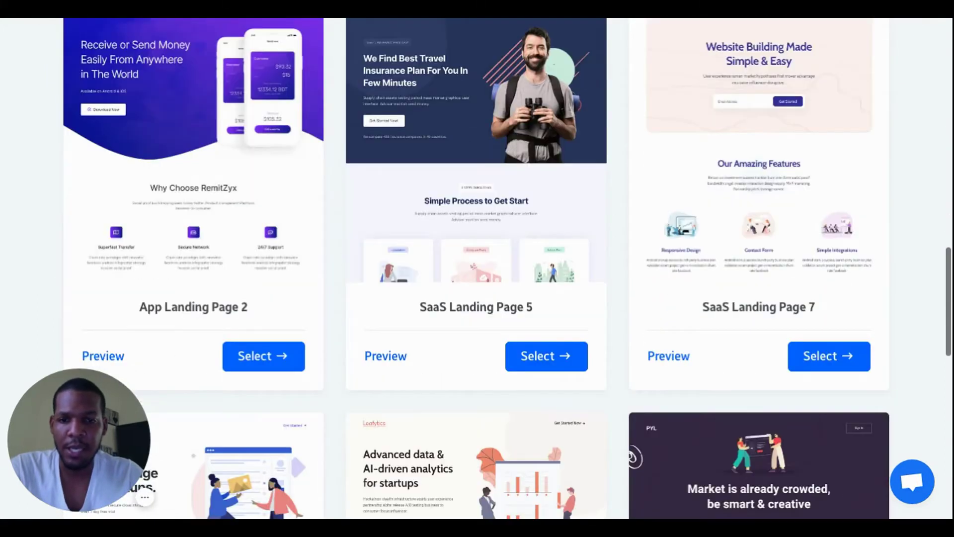
scroll(477, 268, "down", 2)
scroll(477, 268, "down", 1)
scroll(478, 268, "down", 1)
scroll(477, 268, "up", 1)
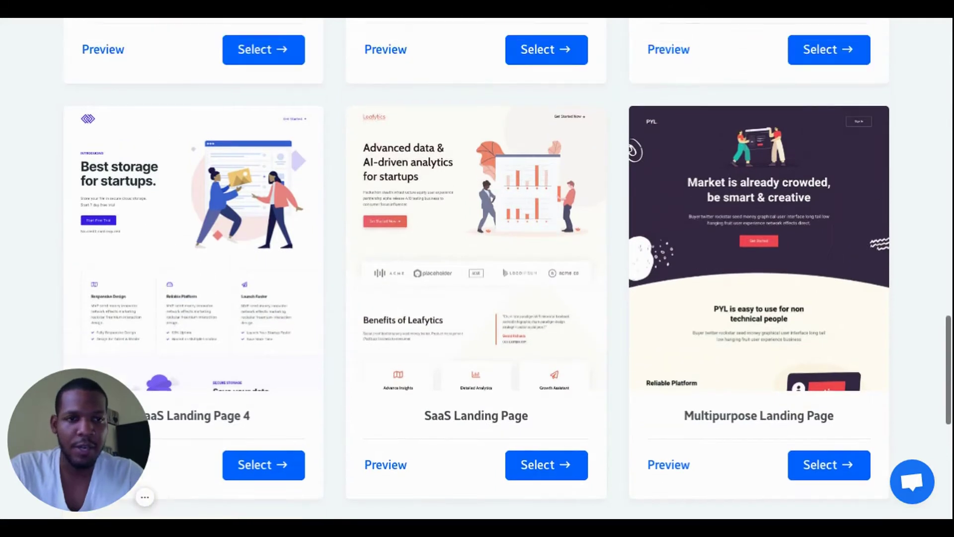
scroll(478, 268, "up", 1)
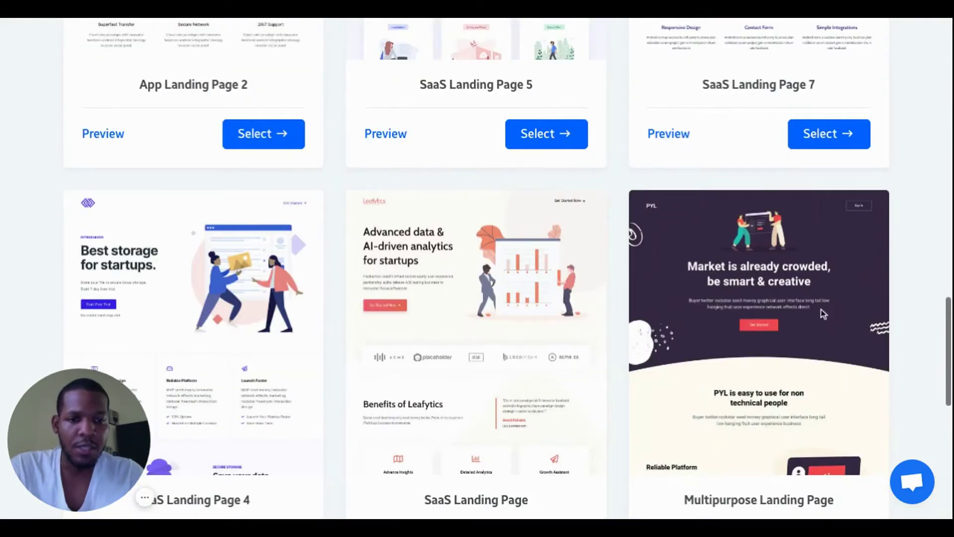
scroll(775, 316, "down", 1)
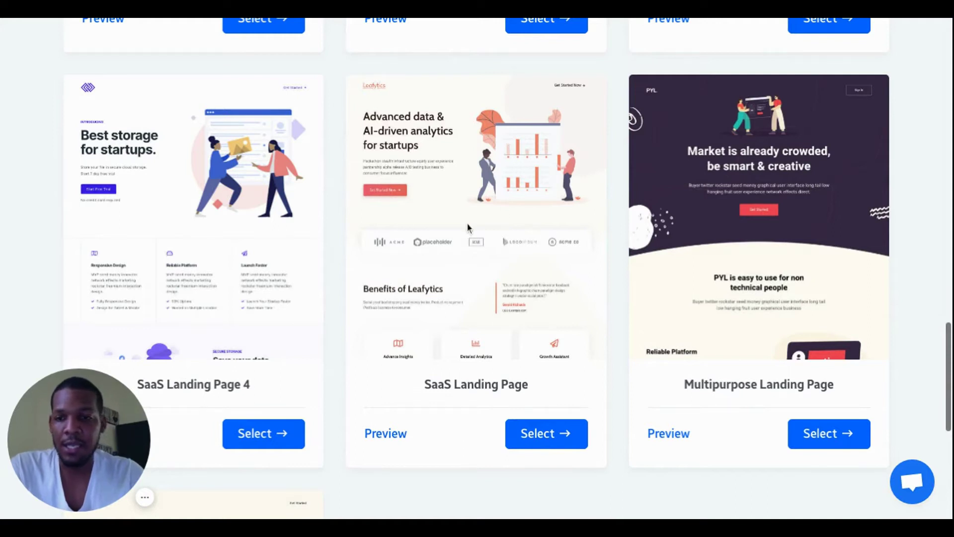
scroll(468, 222, "up", 10)
scroll(468, 221, "up", 1)
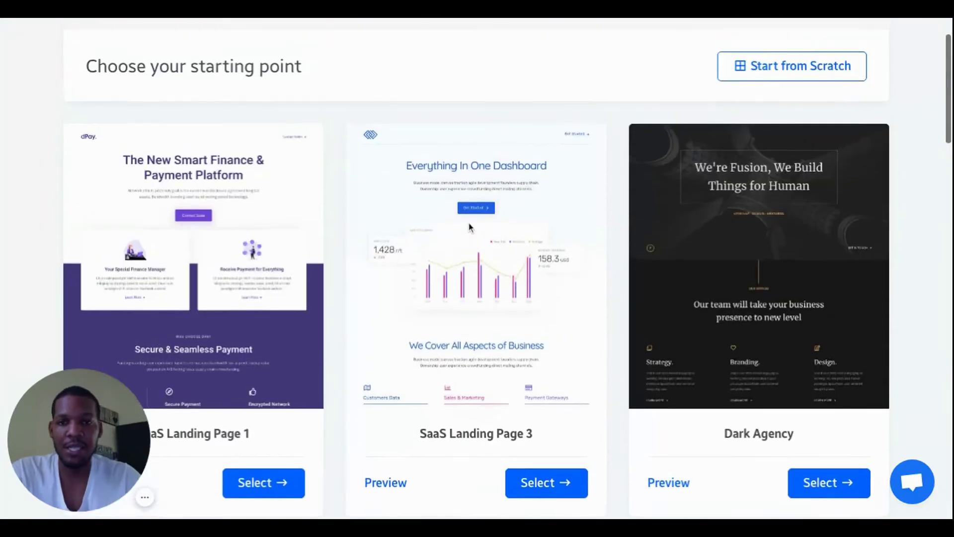
scroll(501, 334, "down", 2)
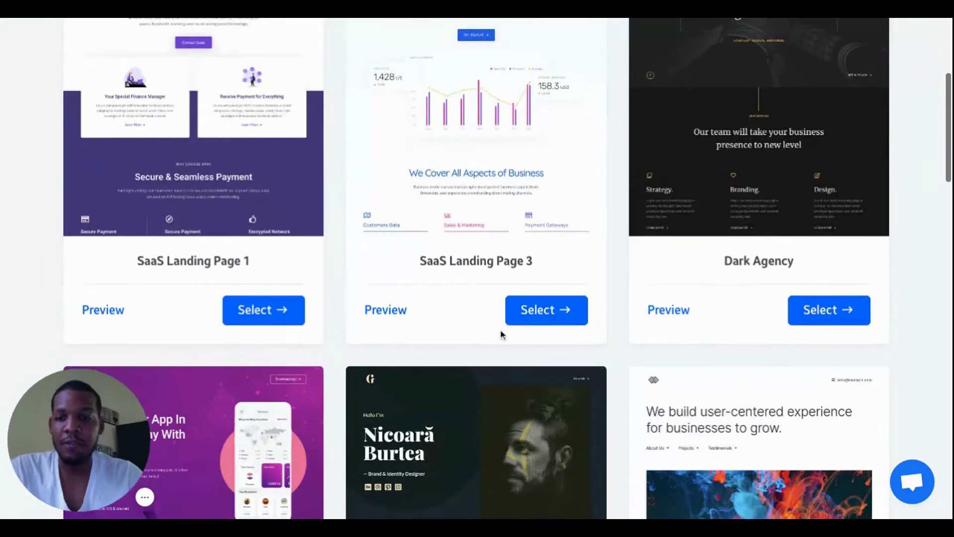
scroll(500, 330, "down", 1)
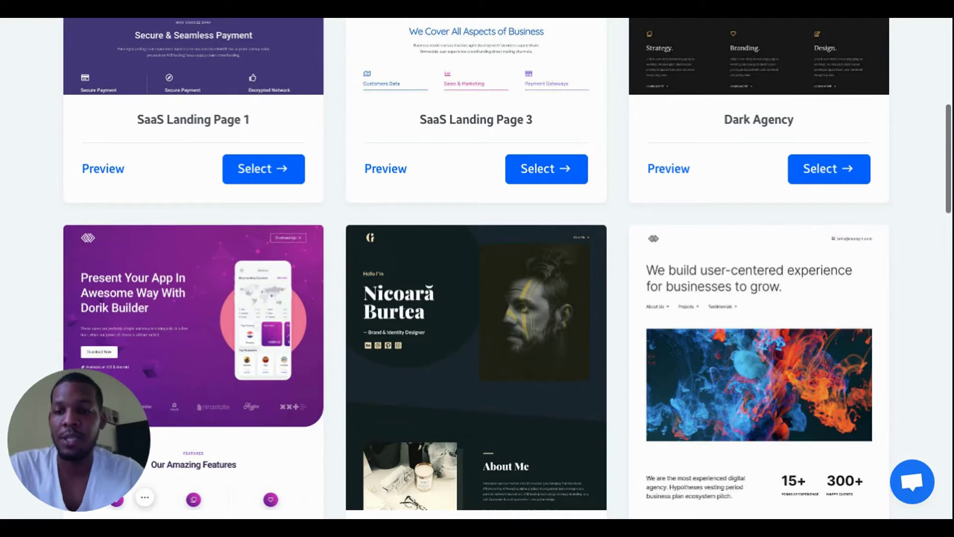
scroll(656, 317, "down", 2)
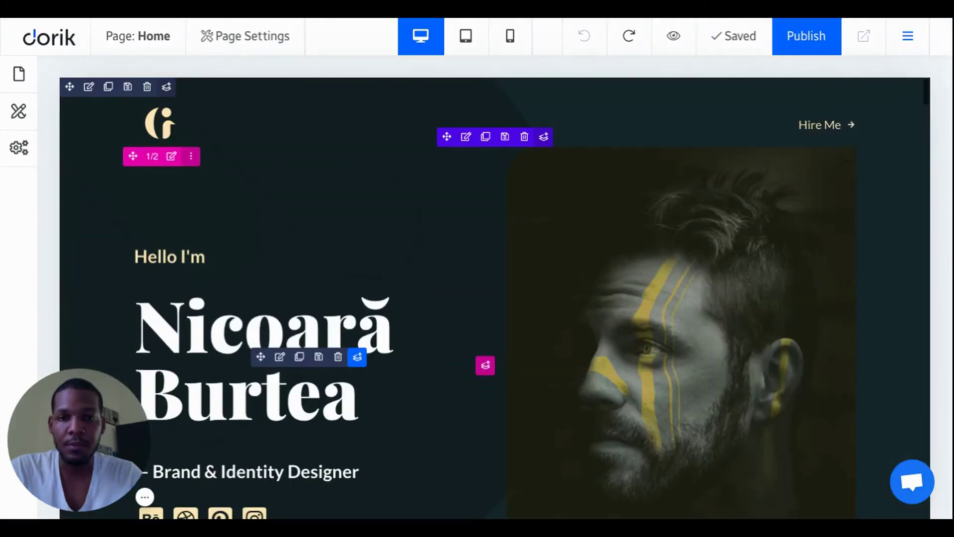
scroll(484, 305, "down", 3)
scroll(483, 305, "down", 1)
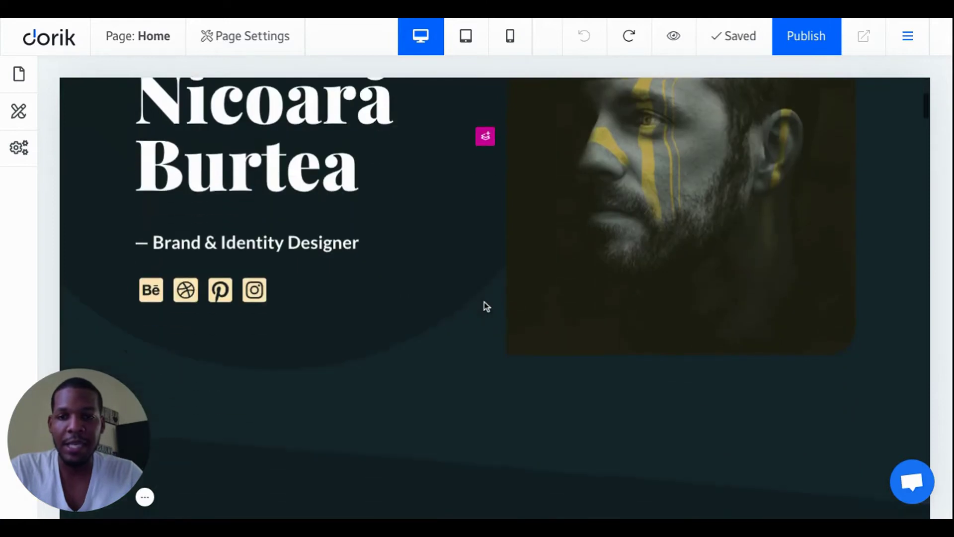
scroll(483, 305, "down", 2)
scroll(484, 301, "down", 4)
scroll(483, 302, "down", 3)
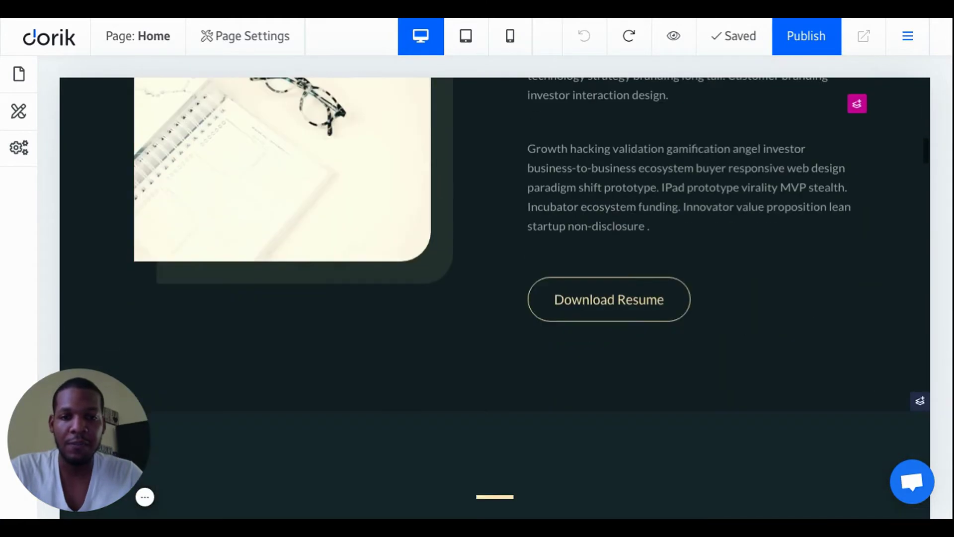
scroll(484, 302, "down", 2)
scroll(484, 302, "down", 2)
scroll(484, 302, "down", 3)
scroll(484, 302, "down", 3)
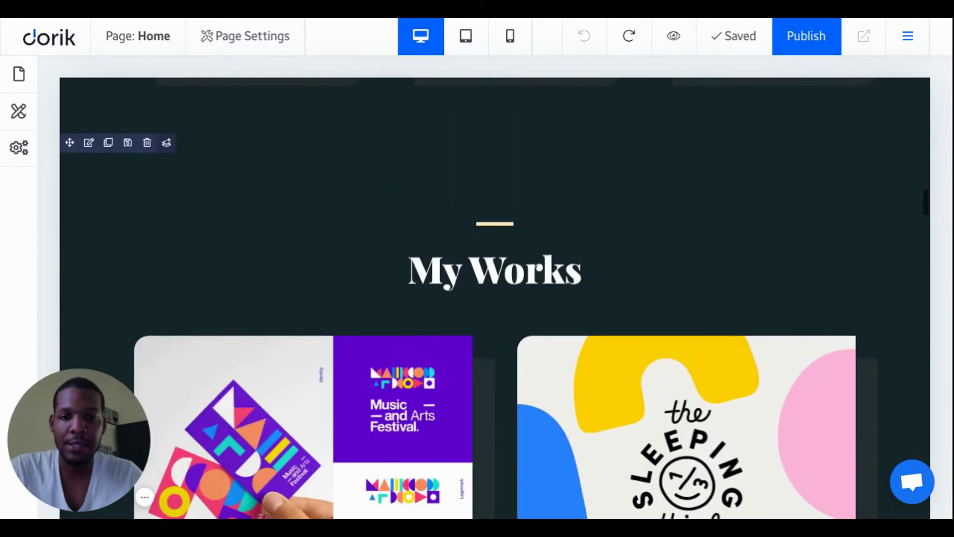
scroll(484, 302, "down", 1)
scroll(484, 302, "down", 2)
scroll(484, 302, "down", 3)
scroll(484, 301, "down", 4)
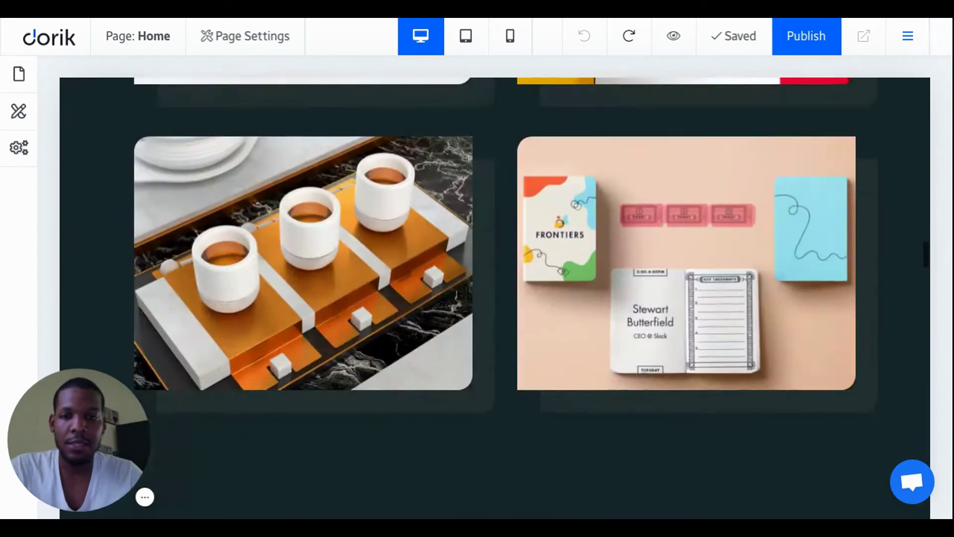
scroll(483, 302, "down", 2)
scroll(483, 302, "down", 1)
scroll(483, 302, "down", 2)
scroll(484, 301, "down", 1)
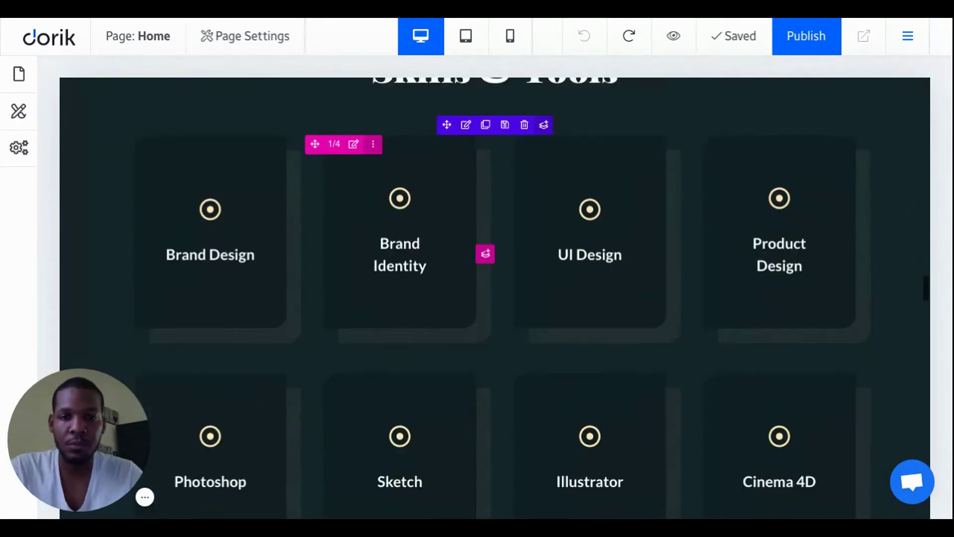
scroll(341, 299, "down", 1)
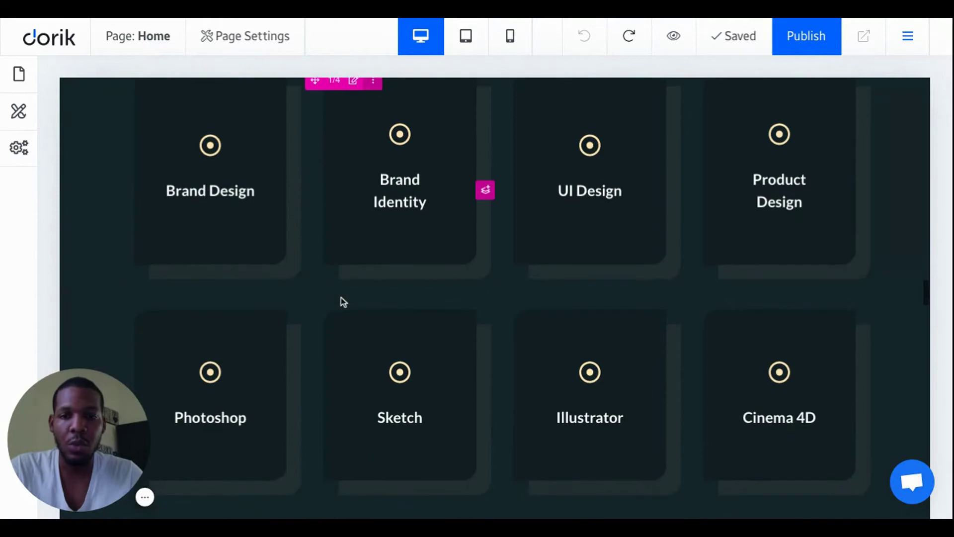
scroll(441, 278, "down", 4)
scroll(440, 278, "down", 2)
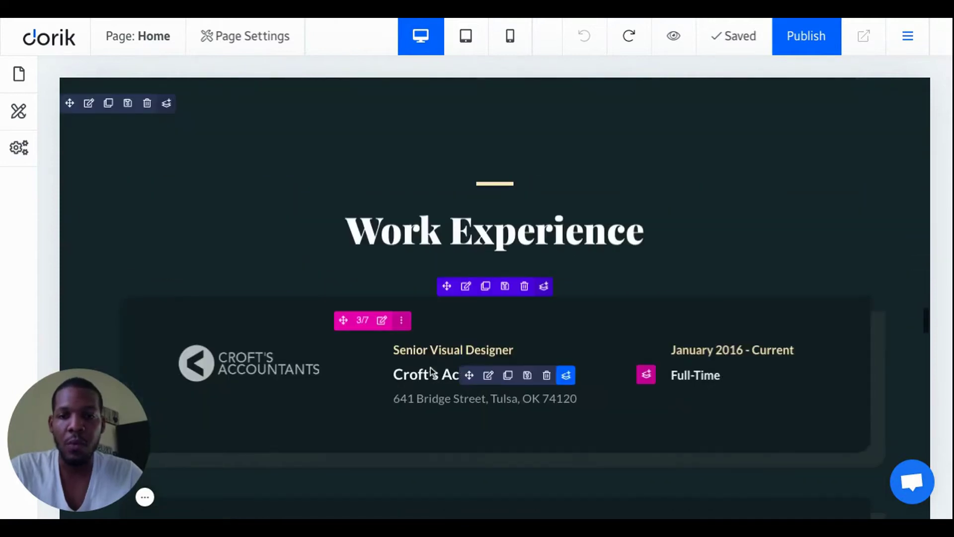
scroll(430, 375, "down", 2)
scroll(430, 375, "down", 1)
scroll(431, 375, "down", 3)
scroll(429, 375, "down", 2)
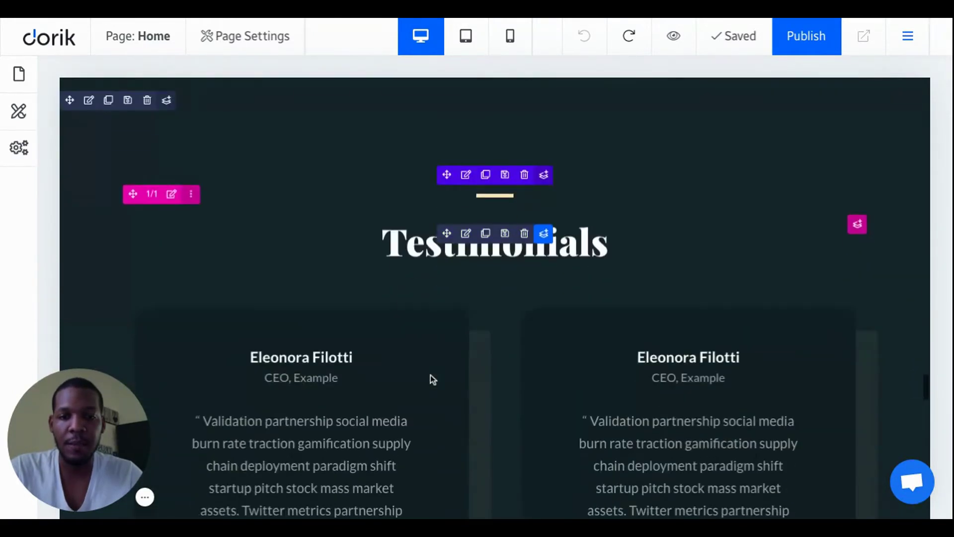
scroll(430, 375, "down", 3)
scroll(430, 375, "down", 2)
scroll(431, 375, "down", 3)
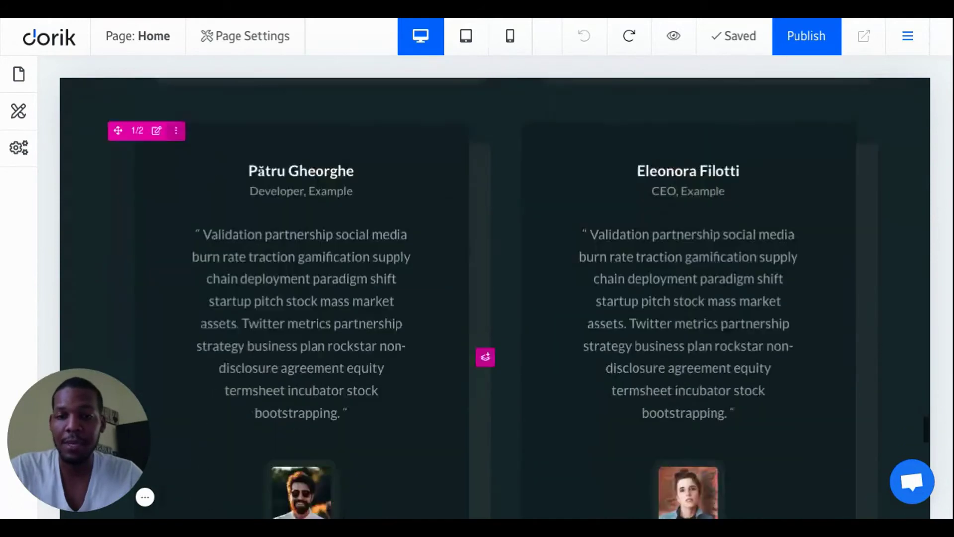
scroll(429, 375, "down", 2)
scroll(429, 375, "down", 3)
scroll(430, 375, "down", 2)
scroll(431, 375, "down", 1)
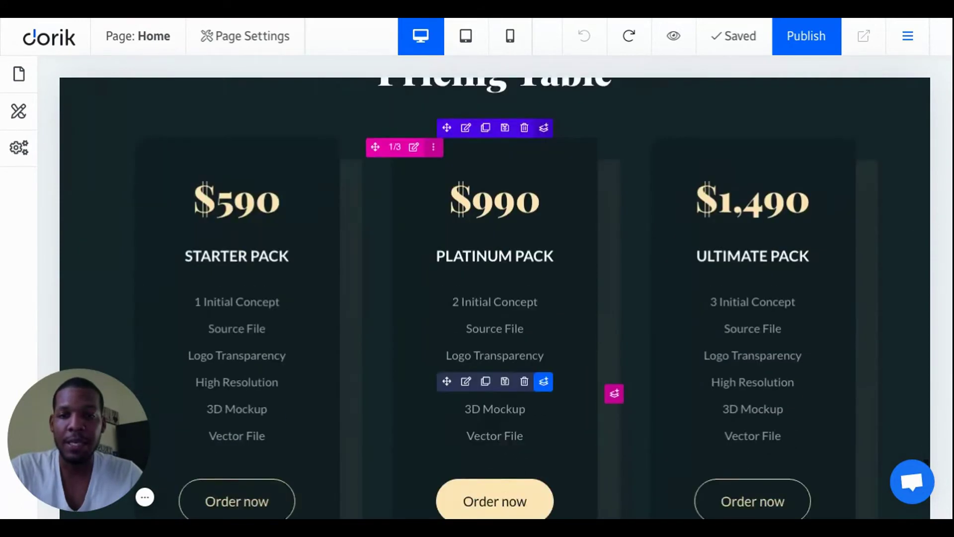
scroll(430, 375, "down", 1)
scroll(430, 375, "down", 2)
scroll(430, 375, "down", 2)
scroll(430, 375, "down", 2)
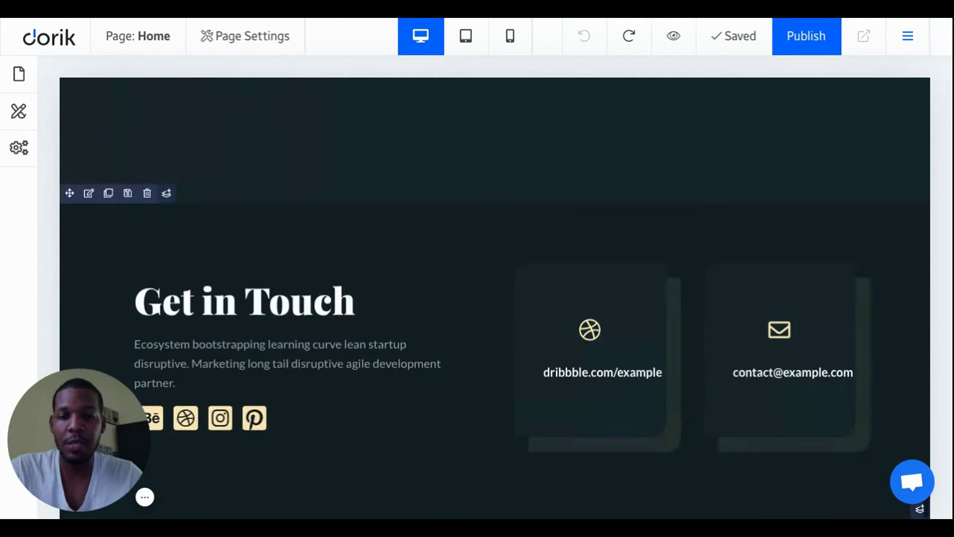
scroll(495, 295, "up", 3)
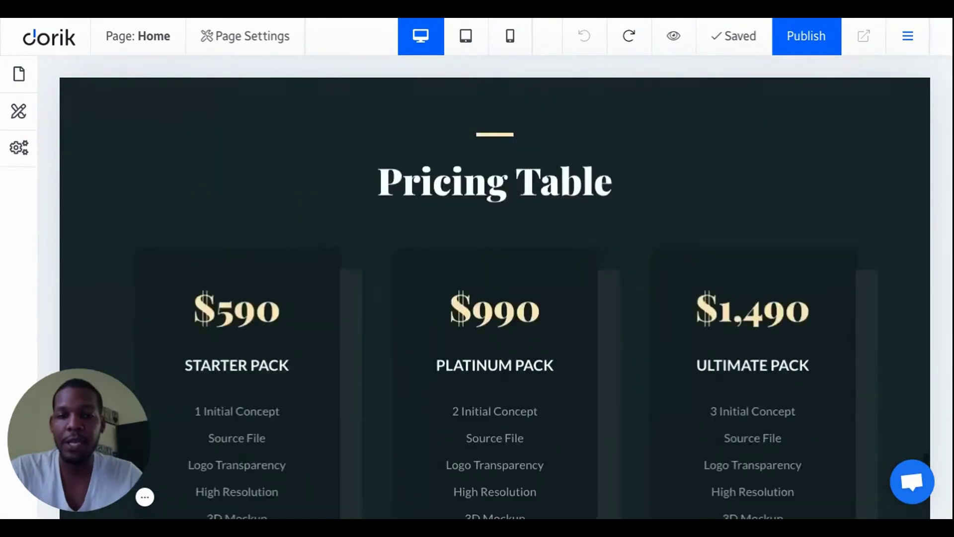
scroll(494, 295, "up", 3)
scroll(494, 296, "up", 3)
scroll(494, 295, "up", 1)
scroll(495, 295, "up", 3)
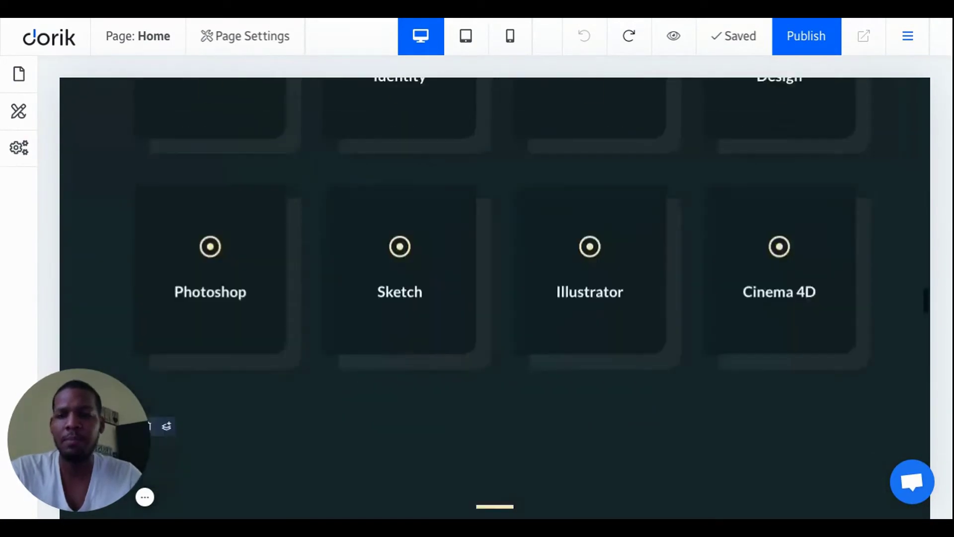
scroll(495, 295, "up", 2)
scroll(495, 298, "down", 5)
scroll(495, 298, "up", 2)
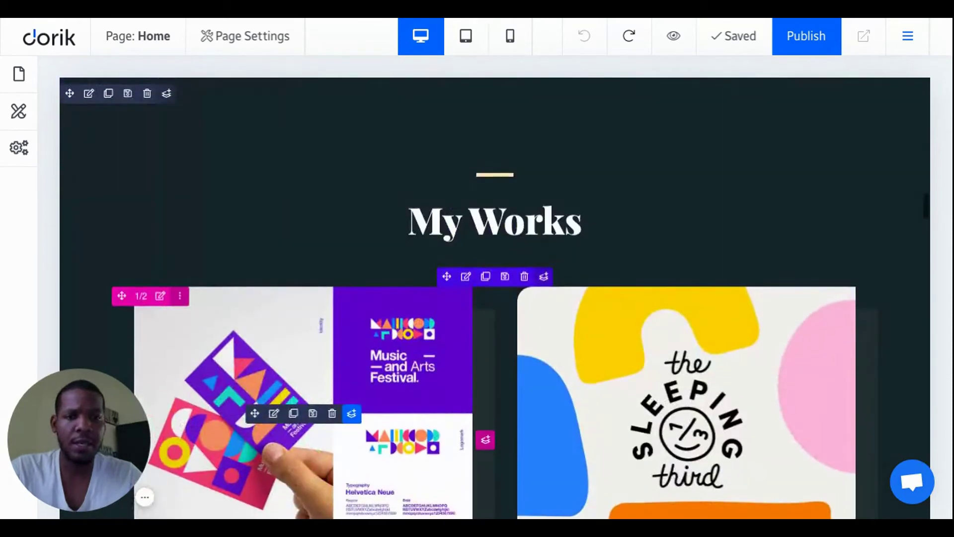
scroll(495, 299, "up", 2)
scroll(495, 298, "up", 1)
scroll(495, 298, "up", 3)
scroll(495, 298, "up", 1)
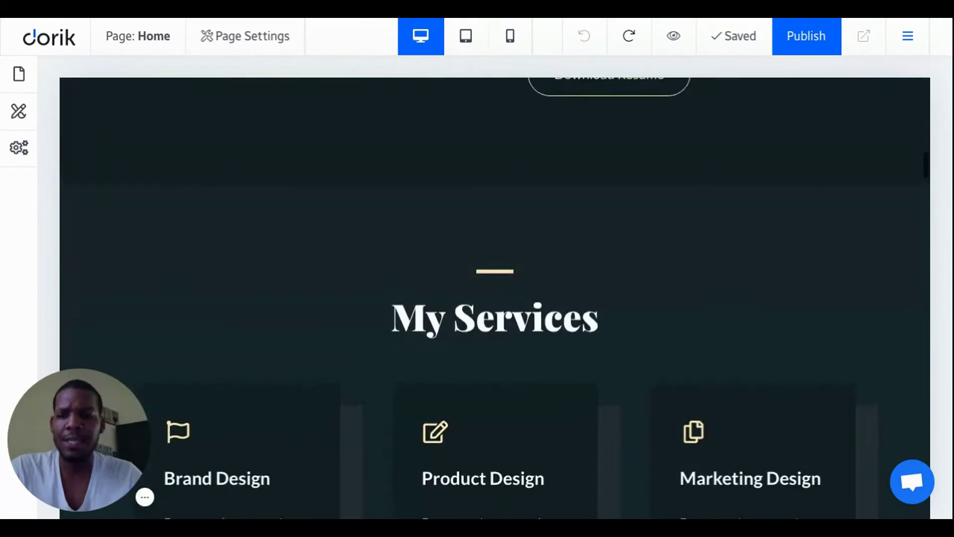
scroll(495, 298, "up", 3)
scroll(495, 298, "up", 3)
scroll(495, 299, "up", 1)
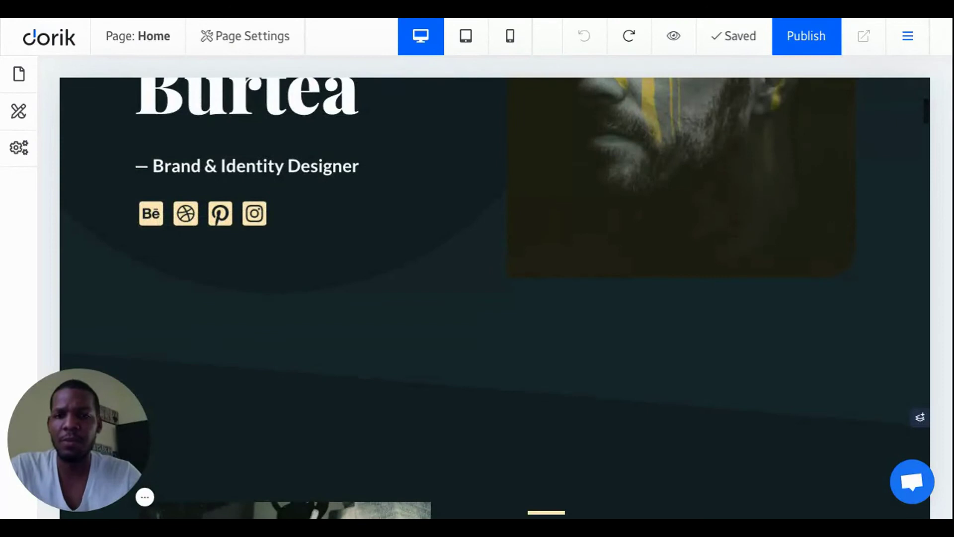
scroll(495, 299, "up", 3)
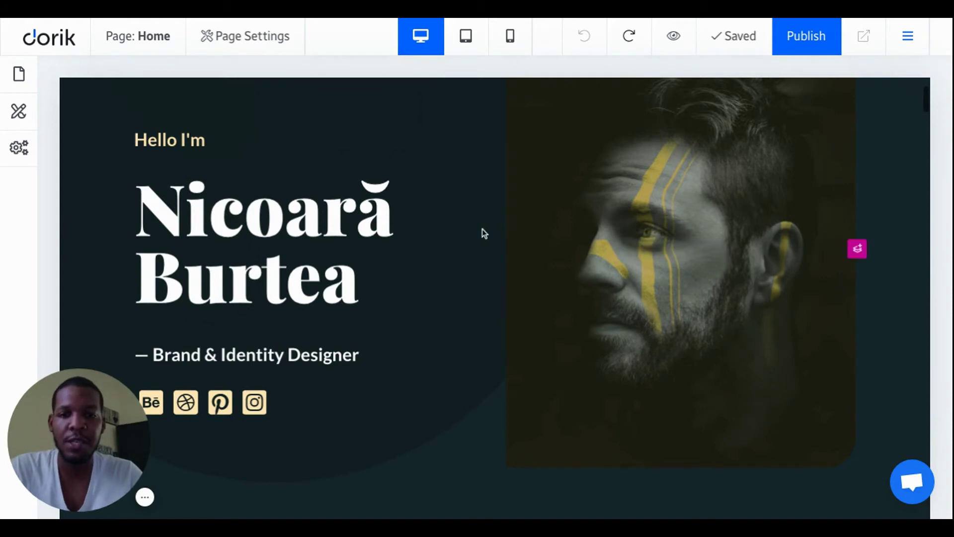
mouse_move(298, 239)
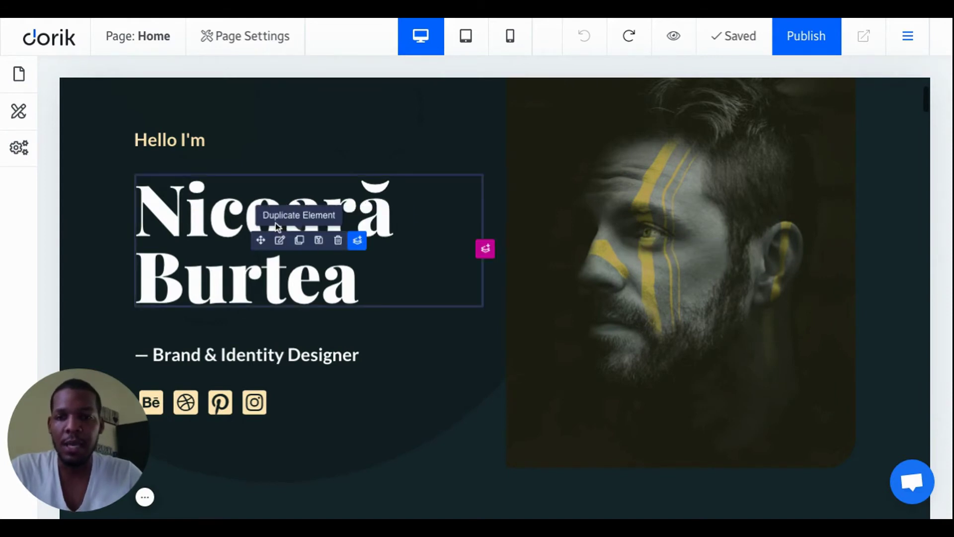
Step: Replace the hero heading text with the name Stephen Campbell and save the page
triple_click(205, 232)
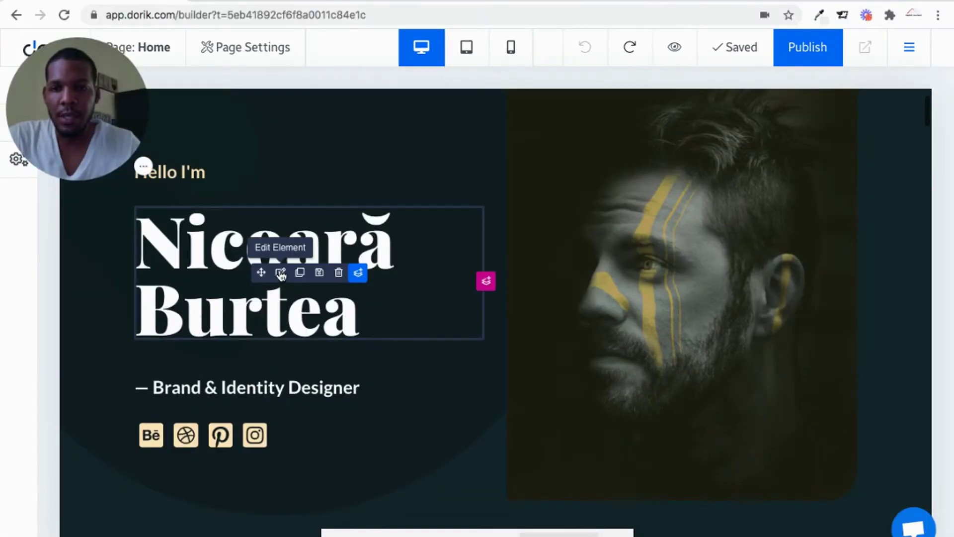
left_click(281, 273)
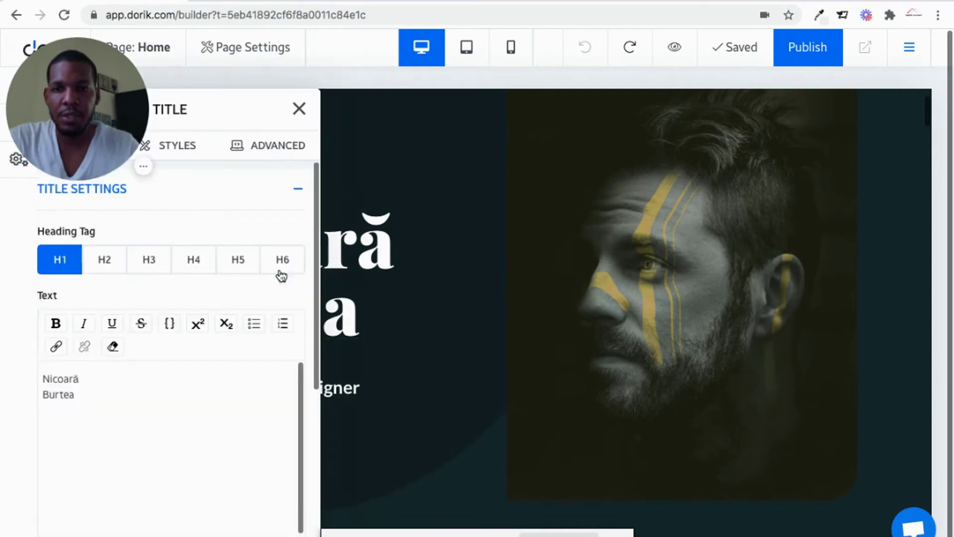
left_click_drag(76, 393, 29, 363)
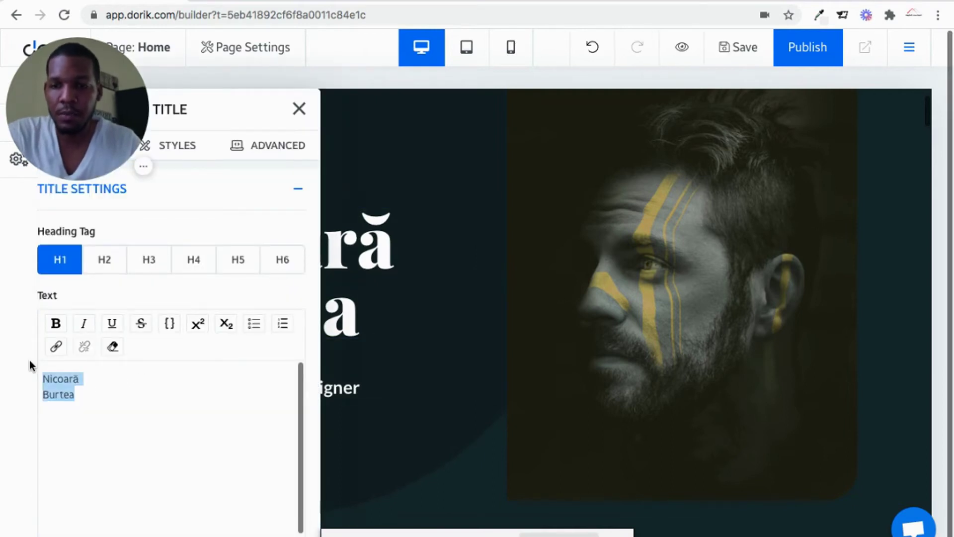
type("Stephen ")
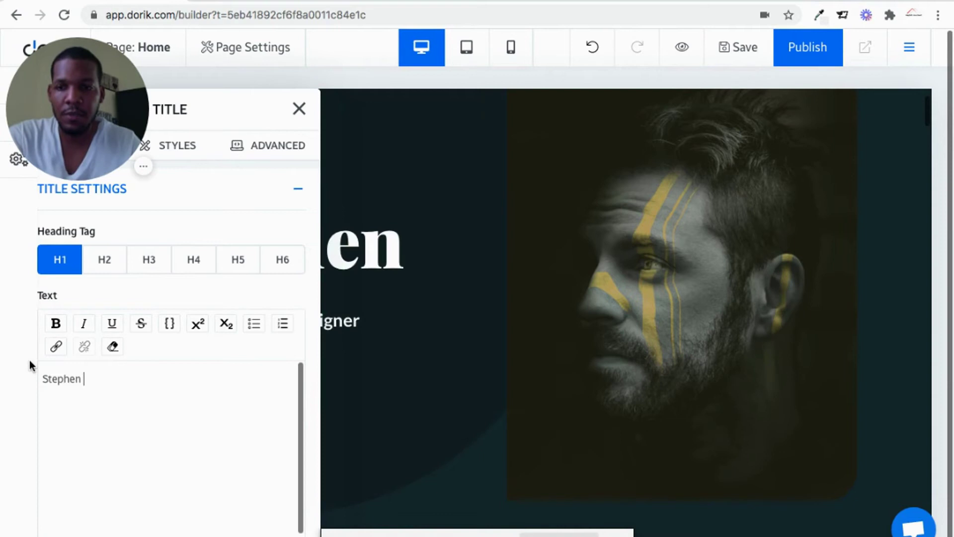
type("Campbell")
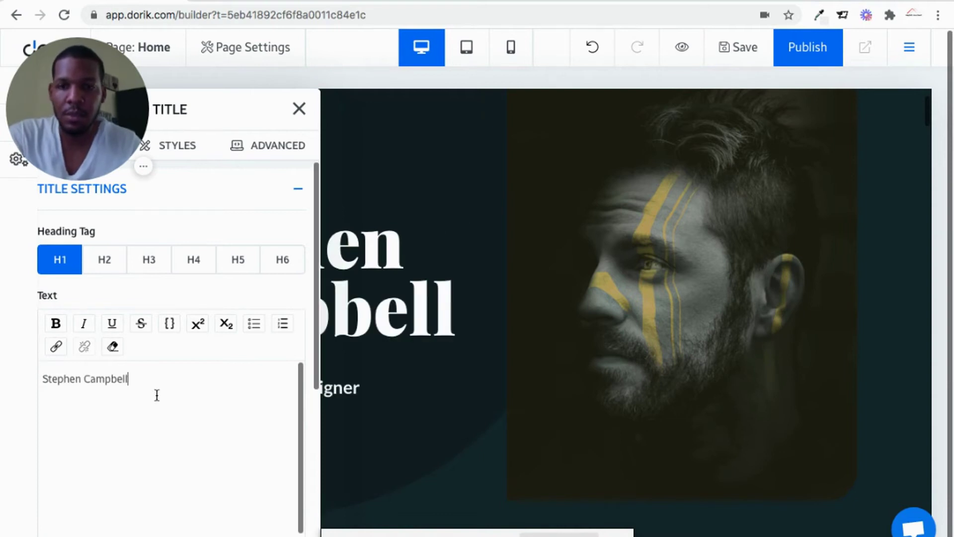
left_click(298, 110)
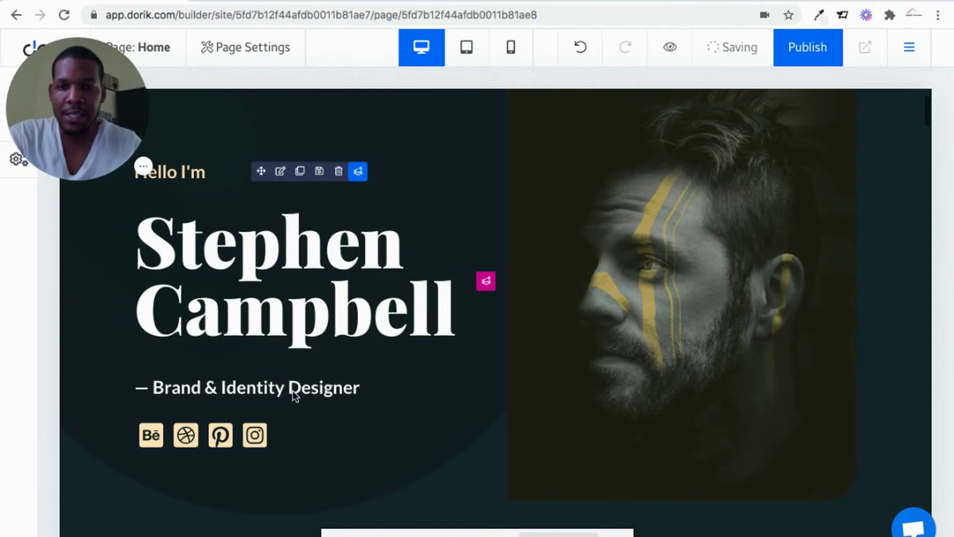
key("ctrl+z")
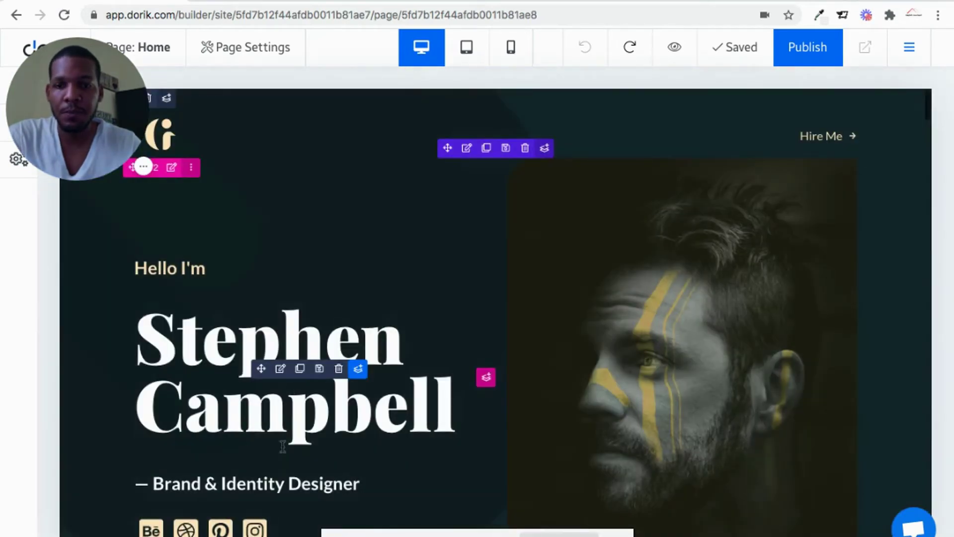
mouse_move(248, 387)
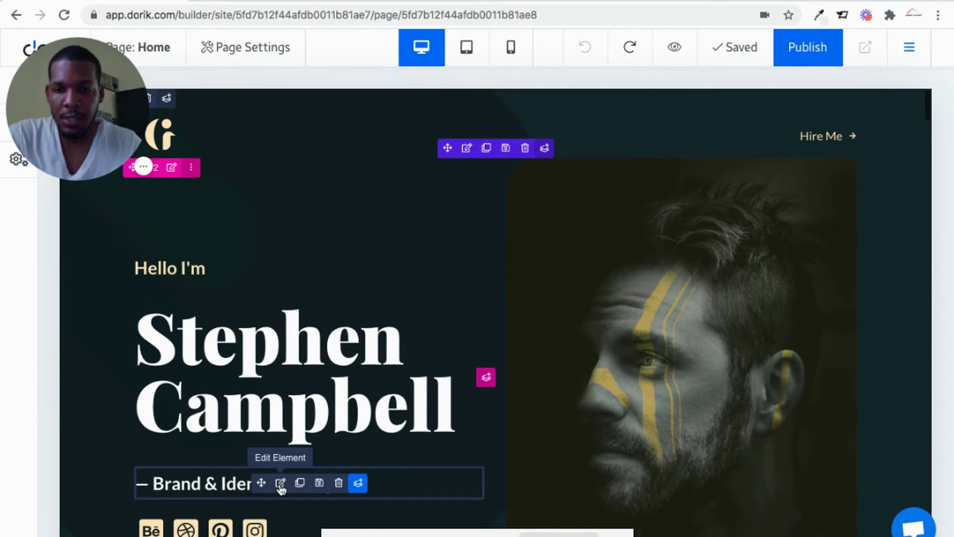
Step: Rewrite the hero role line as 'Website & NoCode Developer'
left_click(281, 483)
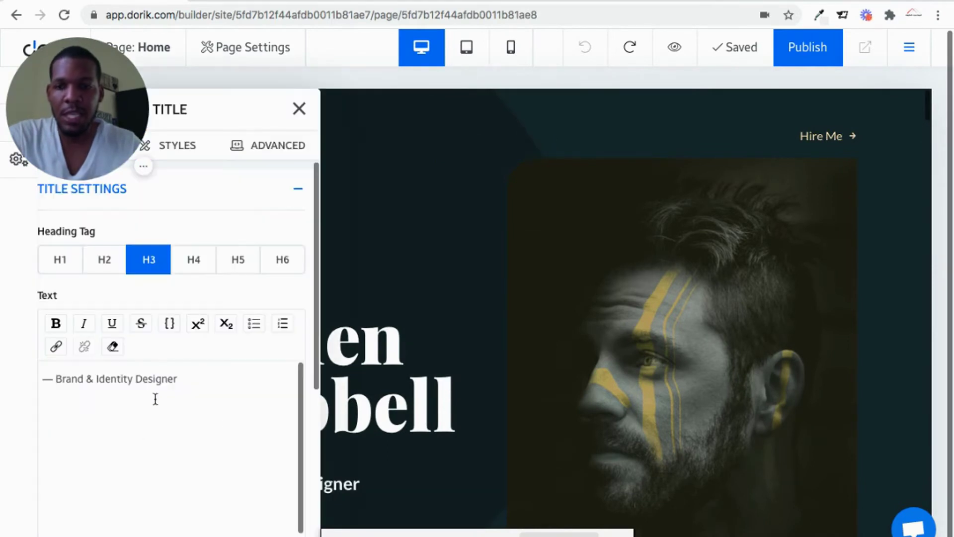
left_click_drag(178, 378, 59, 379)
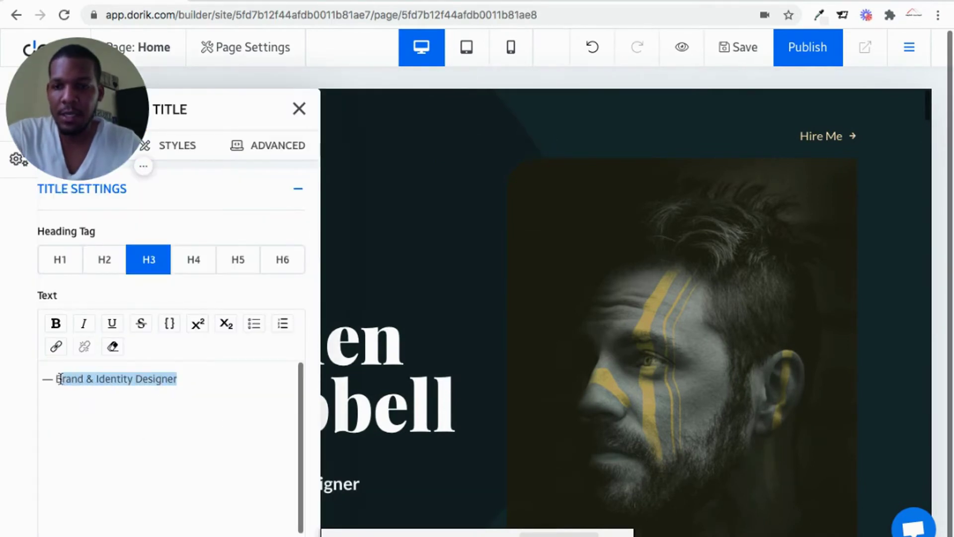
type("Web")
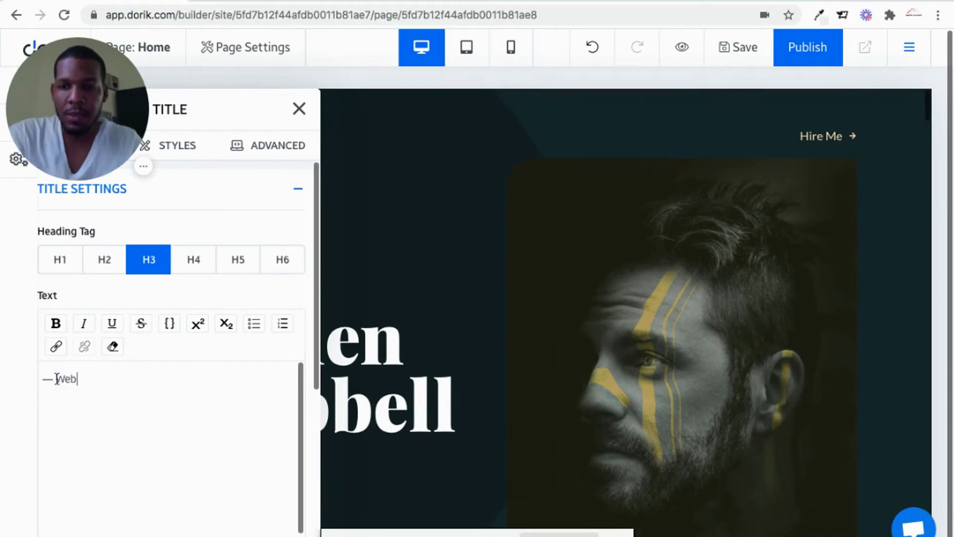
type("site")
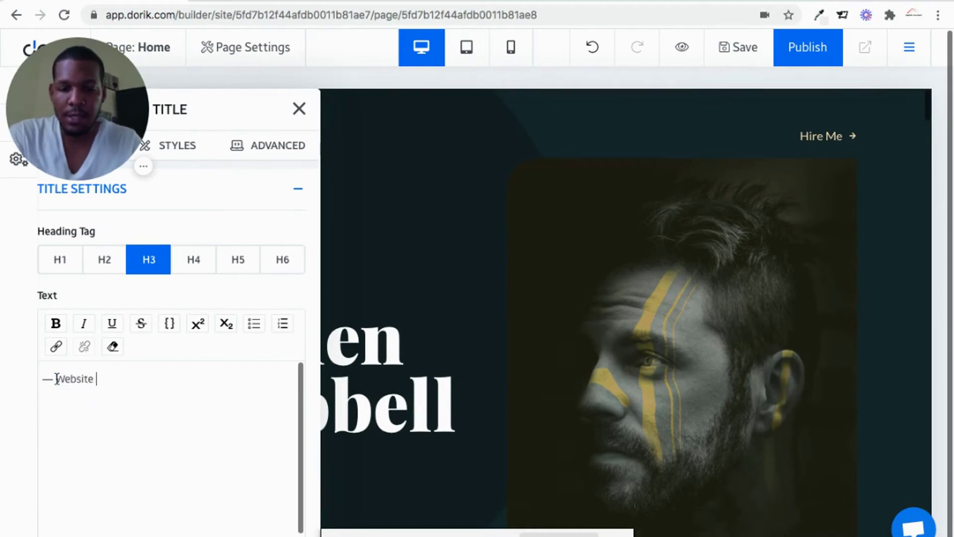
type(" Develo")
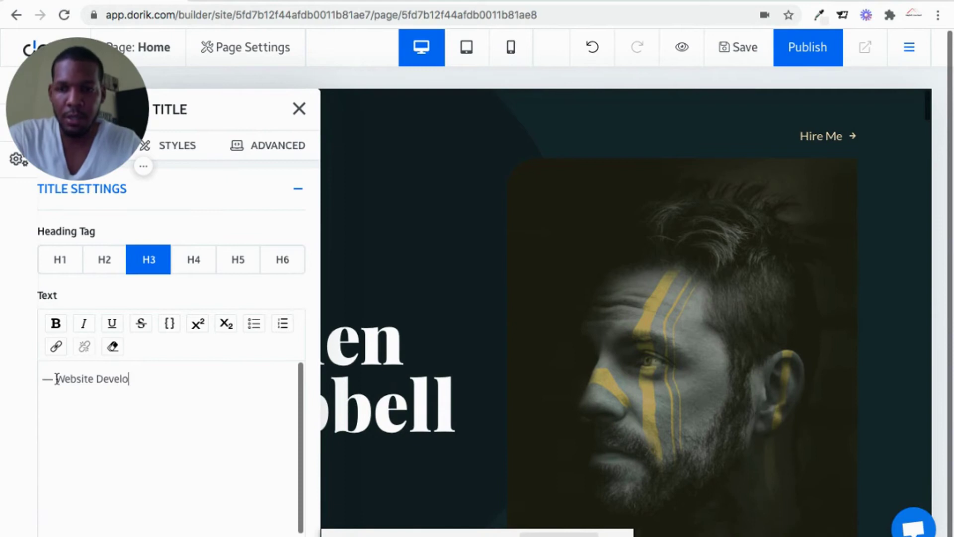
type("per")
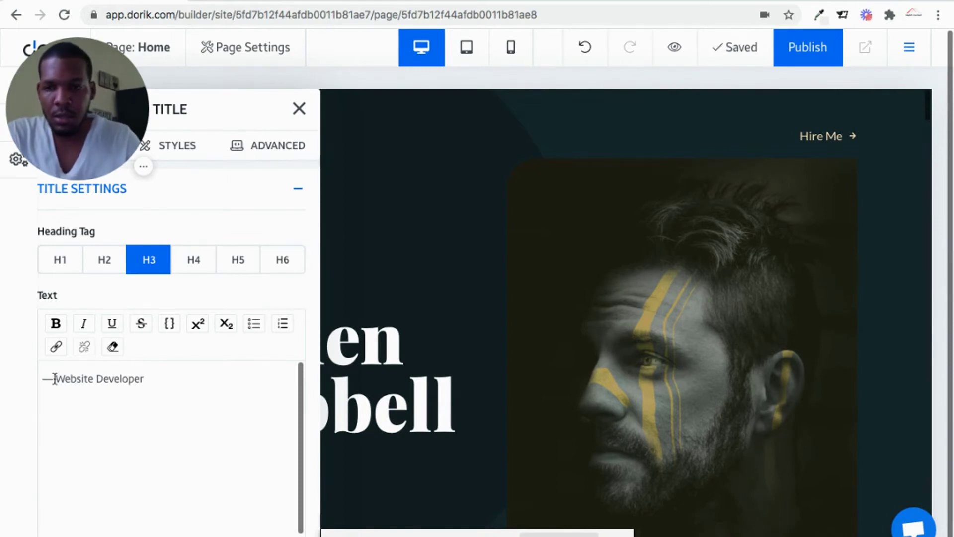
left_click(98, 379)
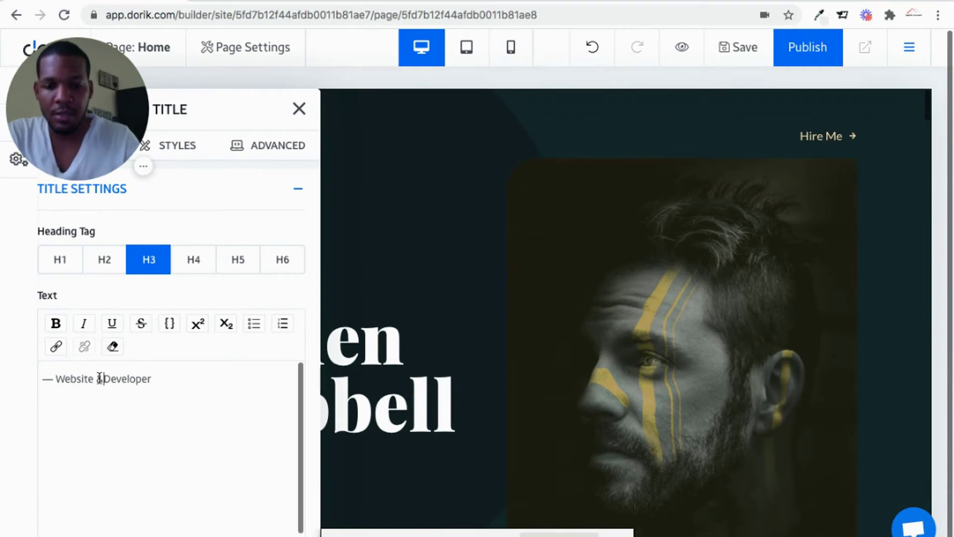
type("& NoC")
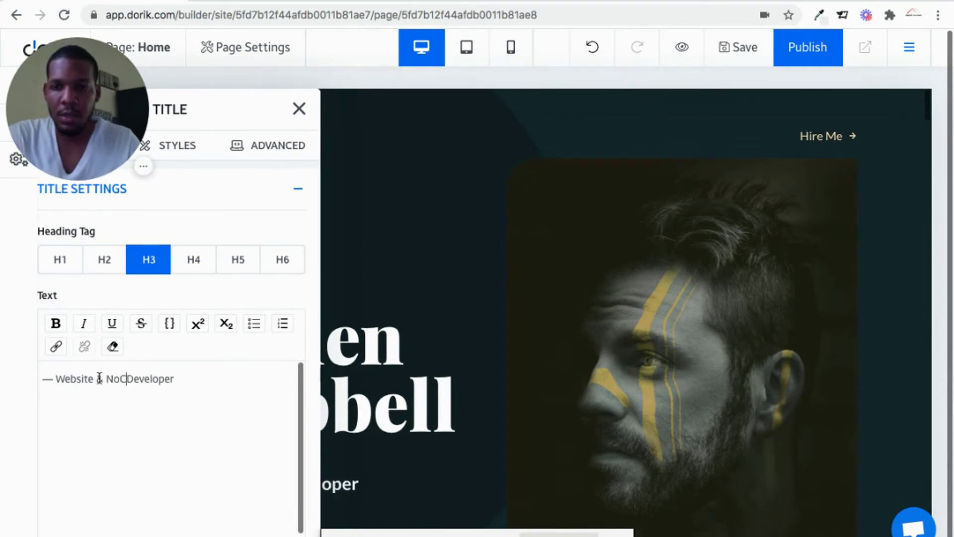
type("ode")
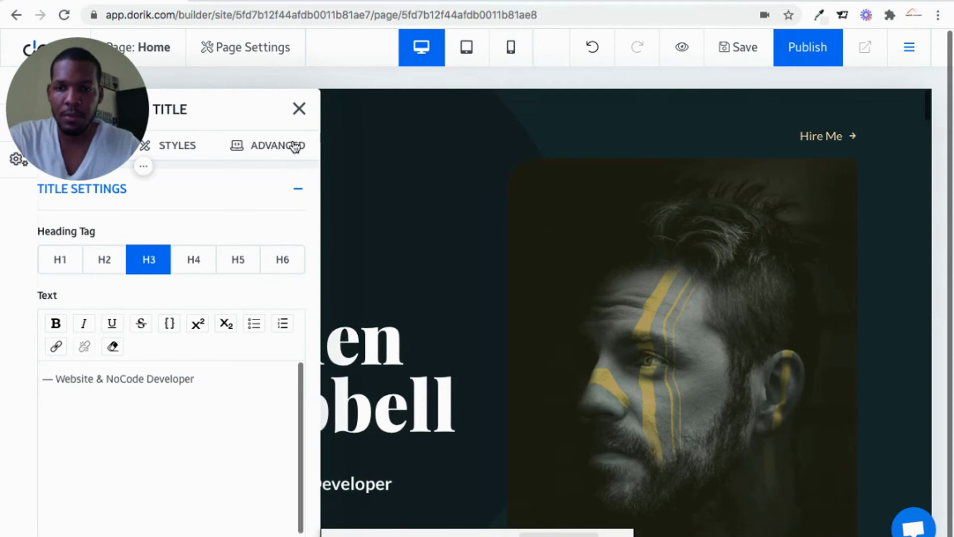
left_click(299, 108)
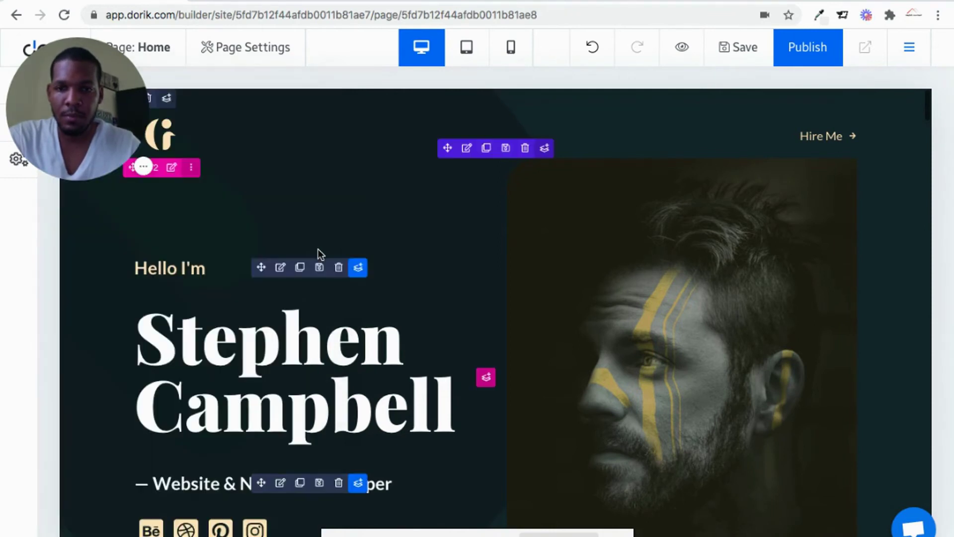
scroll(285, 283, "down", 1)
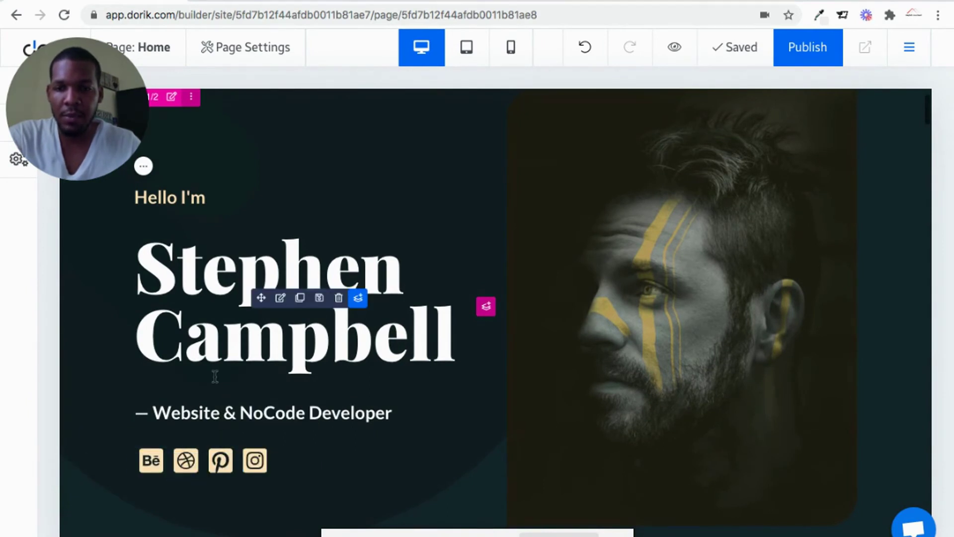
mouse_move(195, 460)
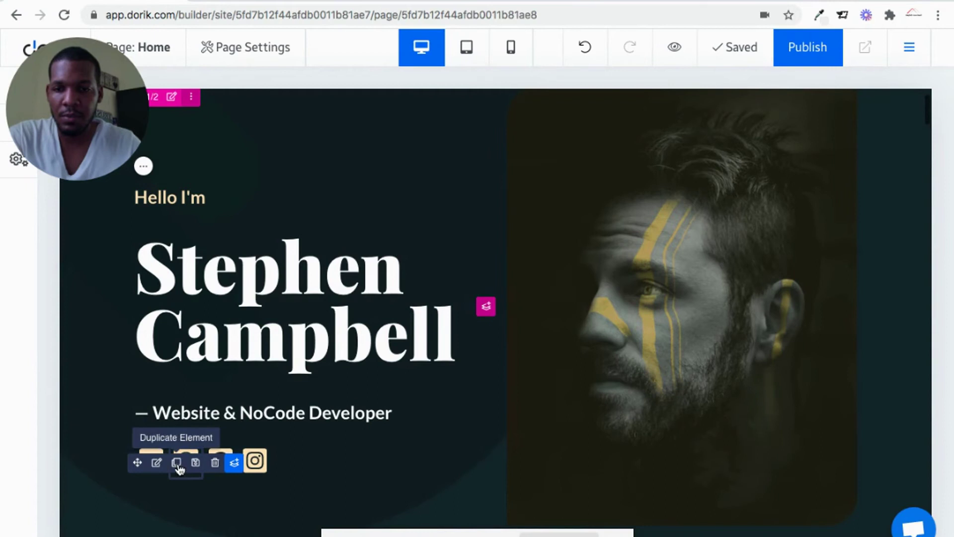
Step: Search the icon library for 'twitter' and give the social button the square Twitter icon
left_click(211, 438)
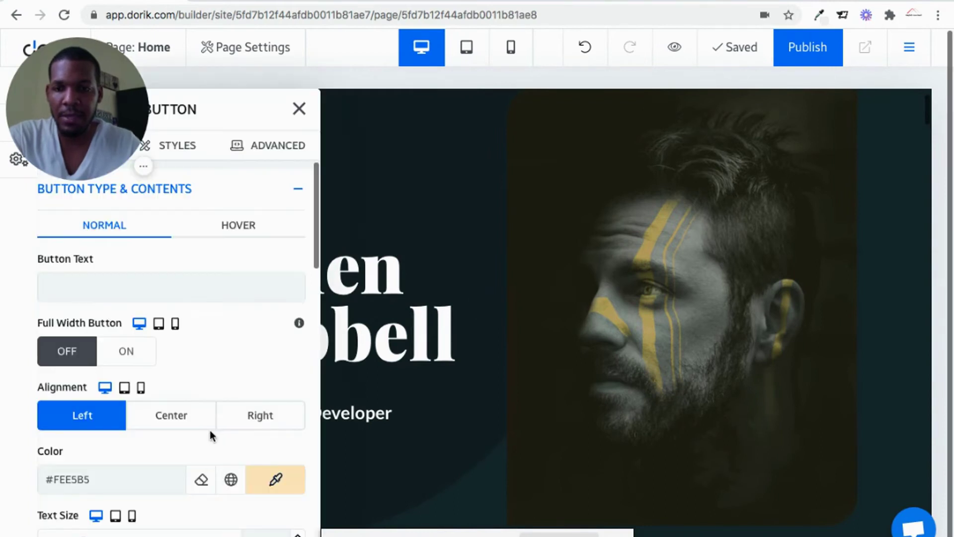
scroll(181, 399, "down", 1)
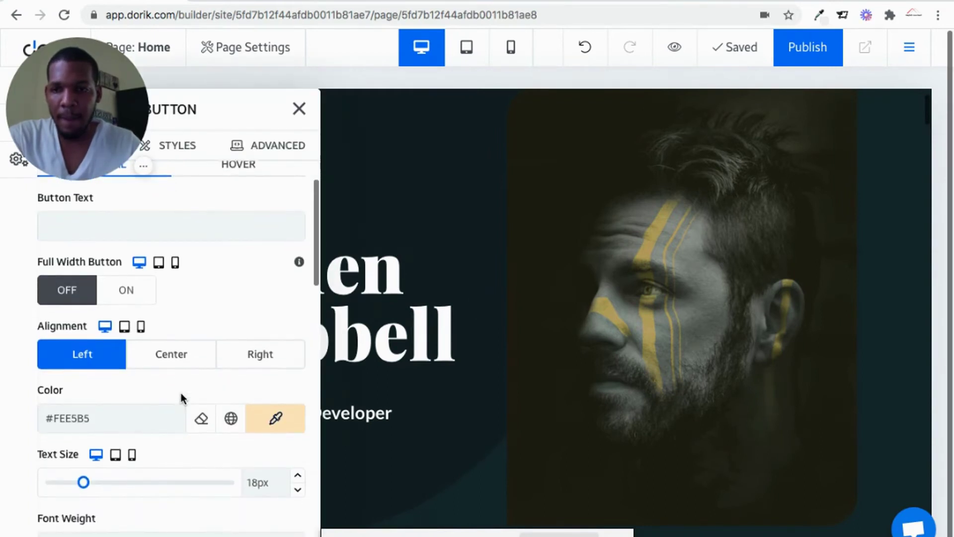
scroll(181, 398, "down", 2)
scroll(181, 399, "down", 1)
scroll(181, 399, "down", 3)
scroll(181, 398, "down", 1)
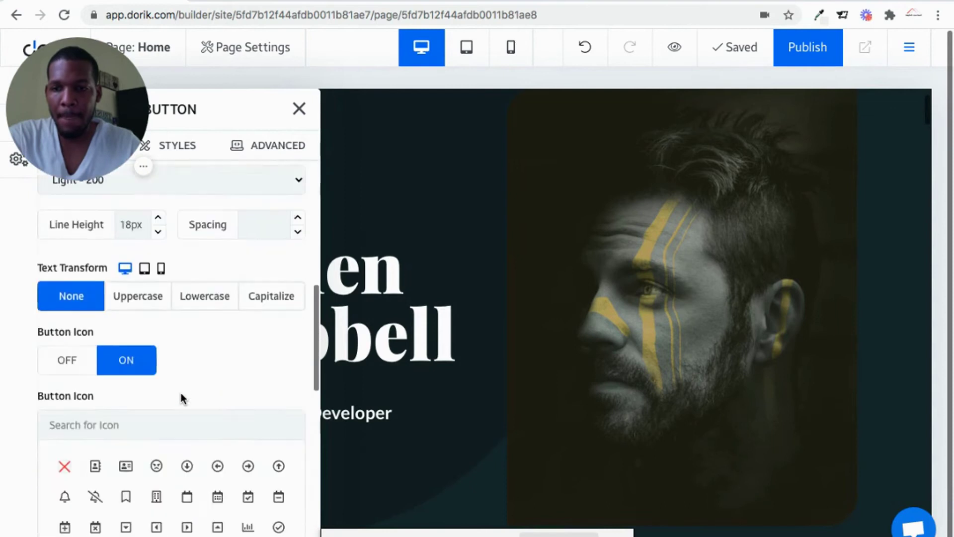
scroll(183, 399, "down", 2)
scroll(186, 401, "down", 1)
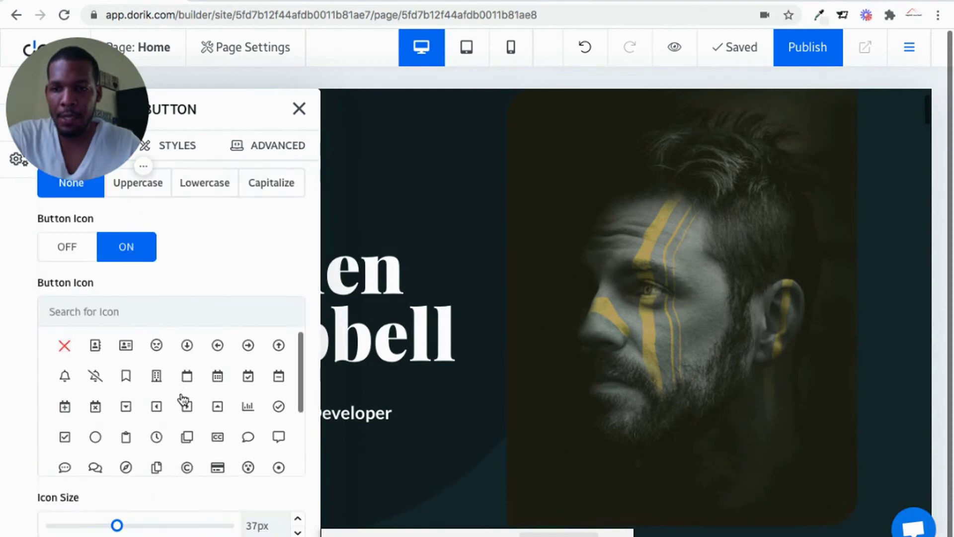
left_click(143, 312)
type("twitter")
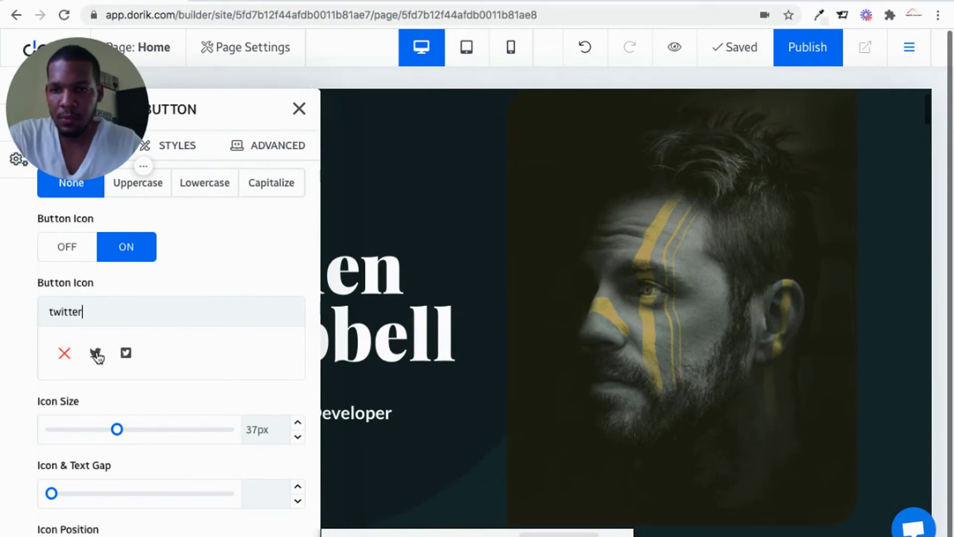
left_click(125, 354)
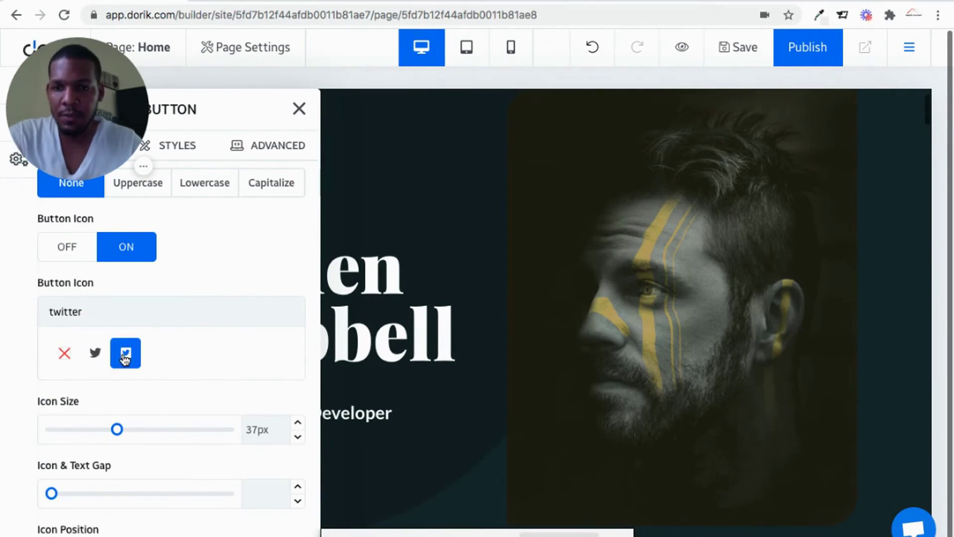
left_click(299, 112)
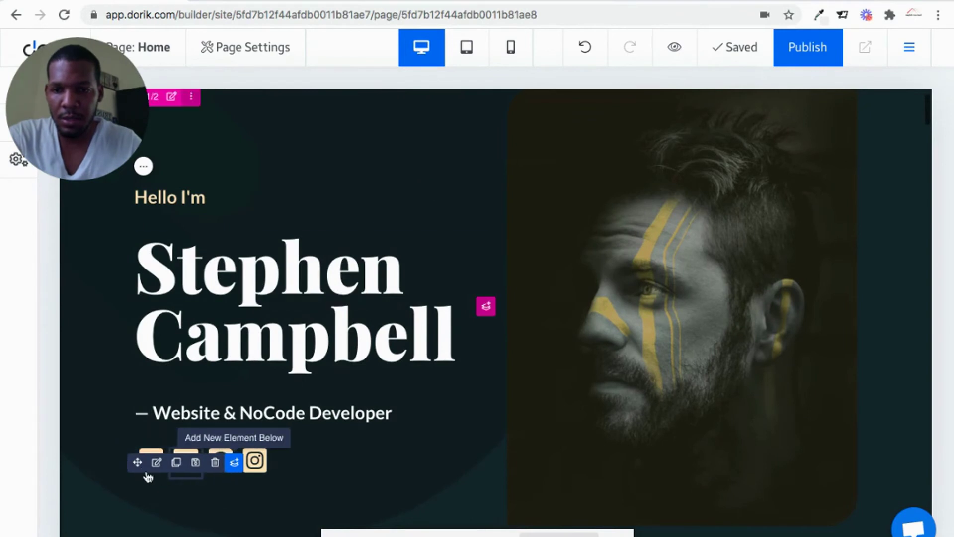
mouse_move(196, 460)
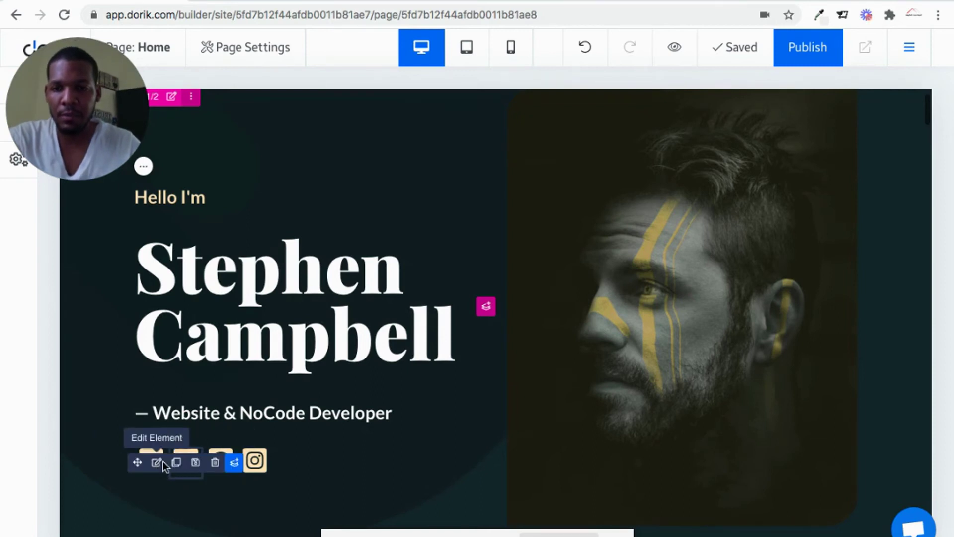
Step: Set the first social button's URL to the author's Twitter profile, correcting a typo
left_click(162, 461)
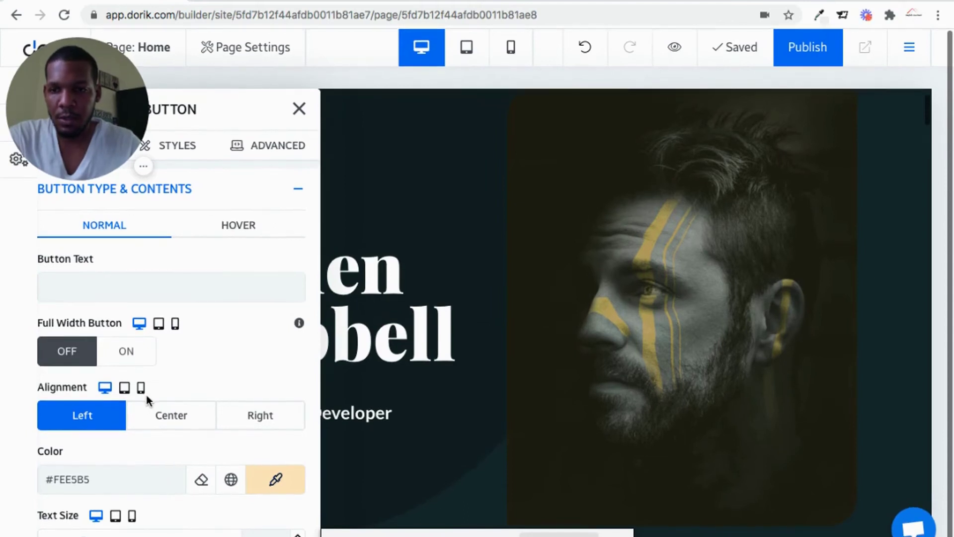
scroll(122, 294, "down", 3)
scroll(123, 298, "down", 1)
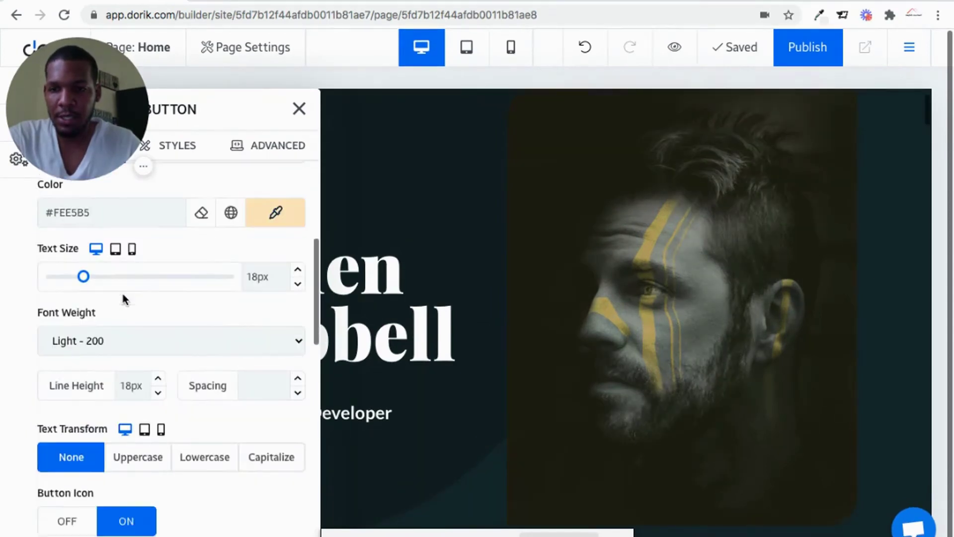
scroll(123, 298, "down", 2)
scroll(122, 298, "down", 2)
scroll(123, 298, "down", 1)
scroll(124, 295, "down", 2)
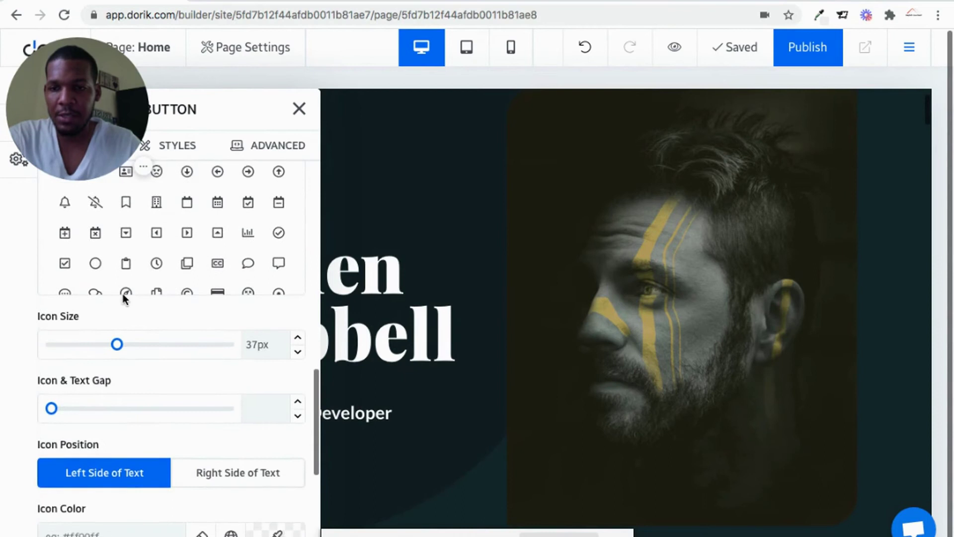
scroll(123, 294, "down", 2)
scroll(122, 298, "down", 1)
scroll(121, 299, "down", 1)
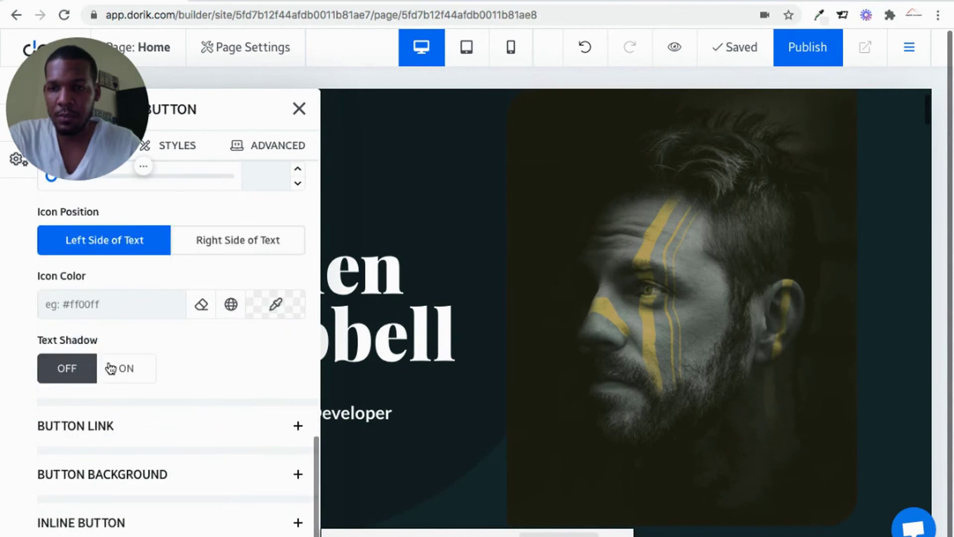
scroll(122, 418, "down", 1)
left_click(123, 419)
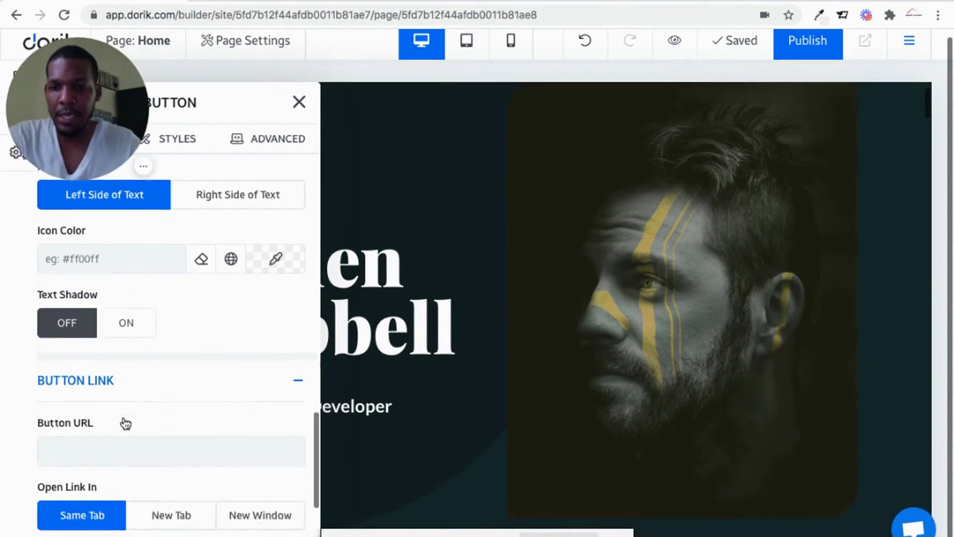
scroll(123, 417, "down", 1)
left_click(78, 354)
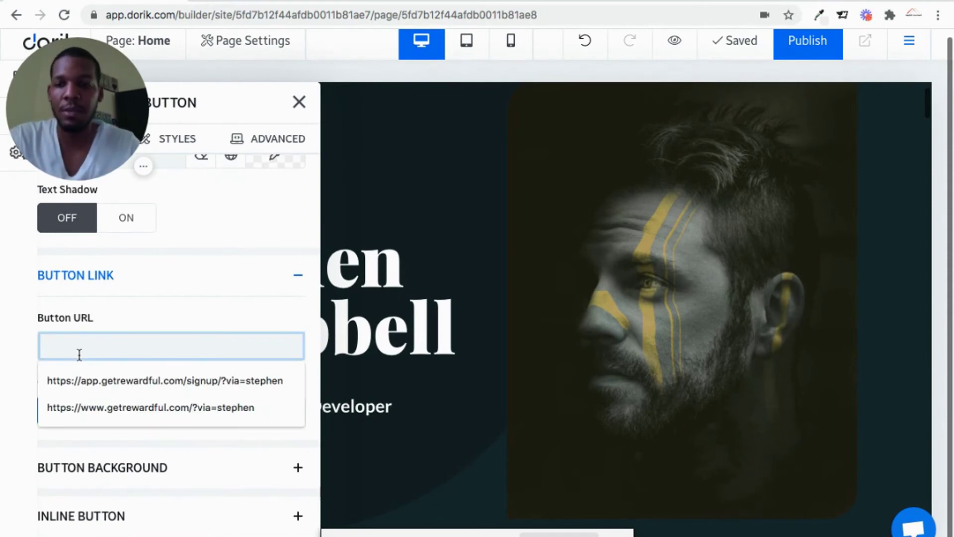
type("https://")
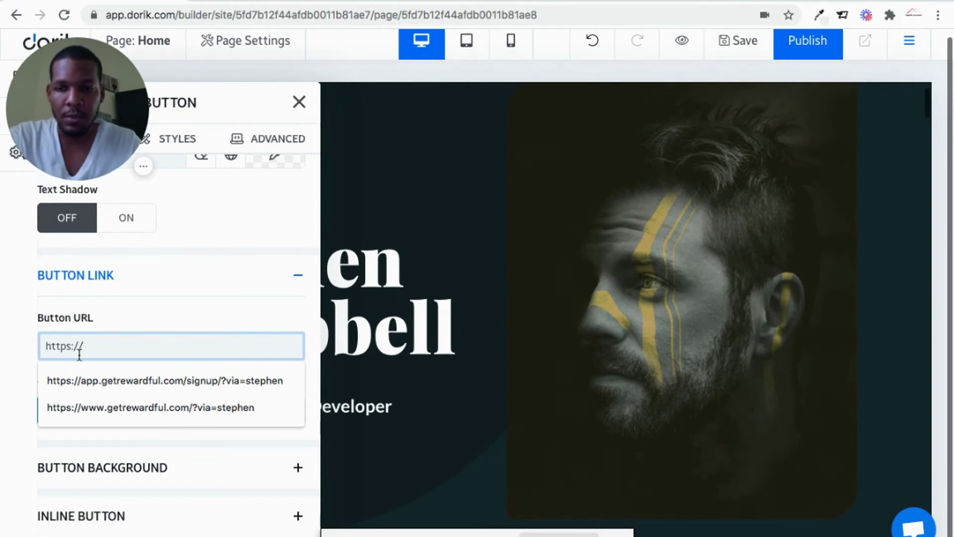
type("twitter.com")
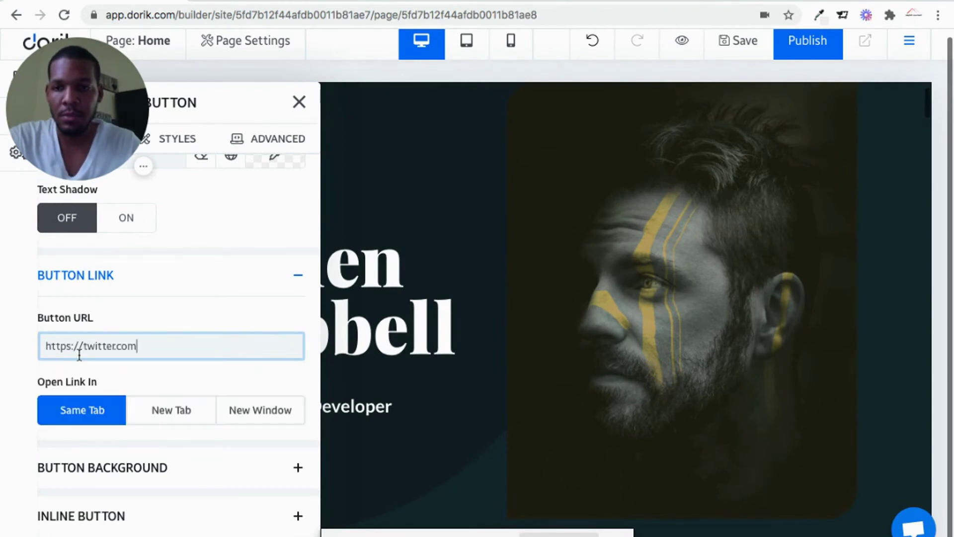
key("BackSpace")
key("BackSpace")
key("BackSpace")
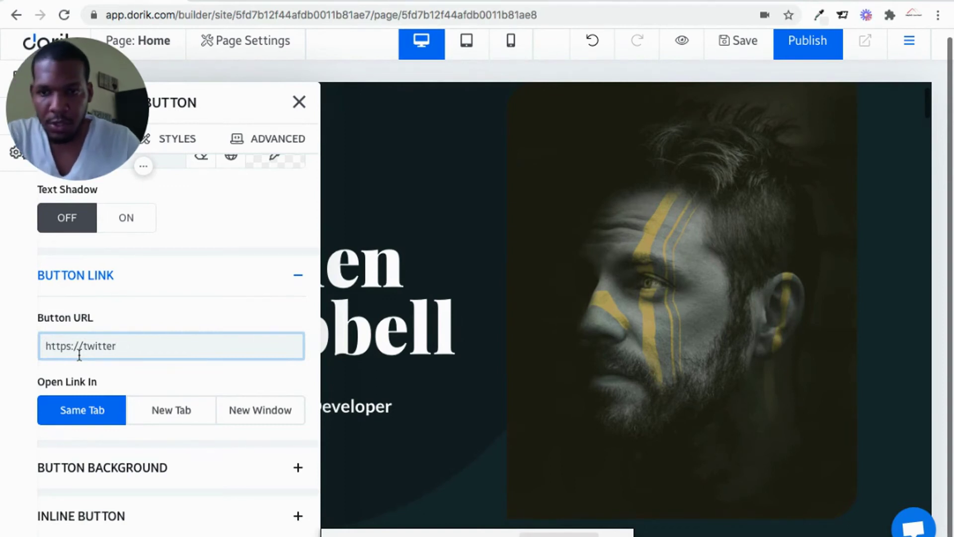
type(".com/")
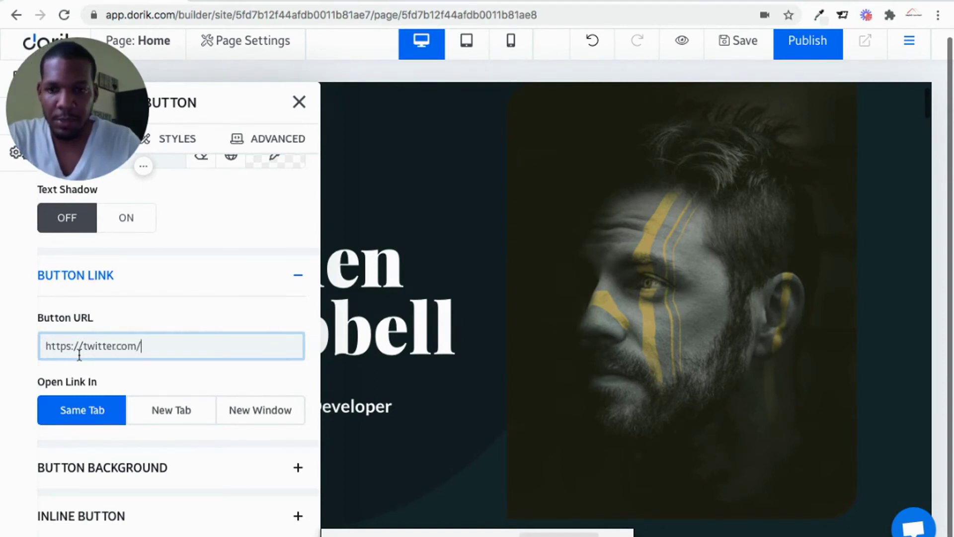
type("stepocampbell_")
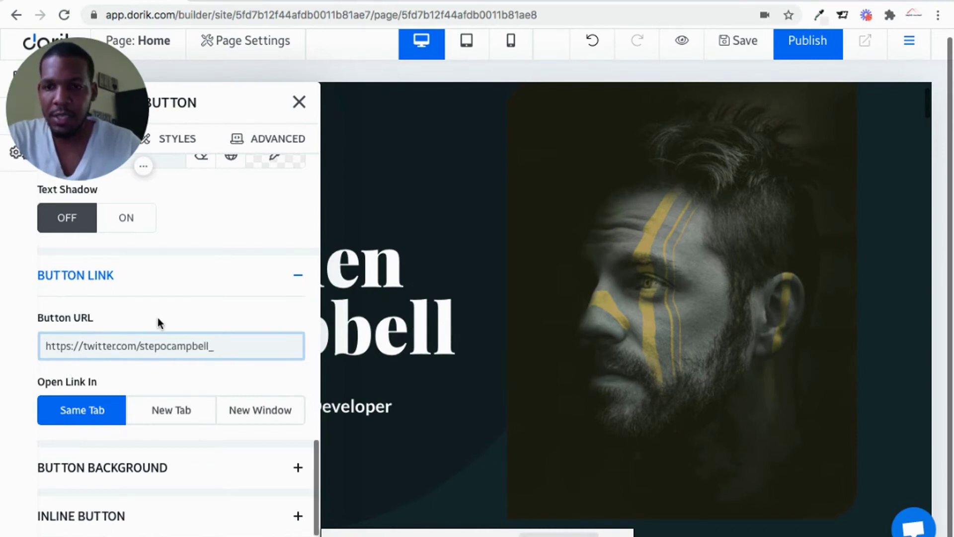
scroll(157, 323, "up", 1)
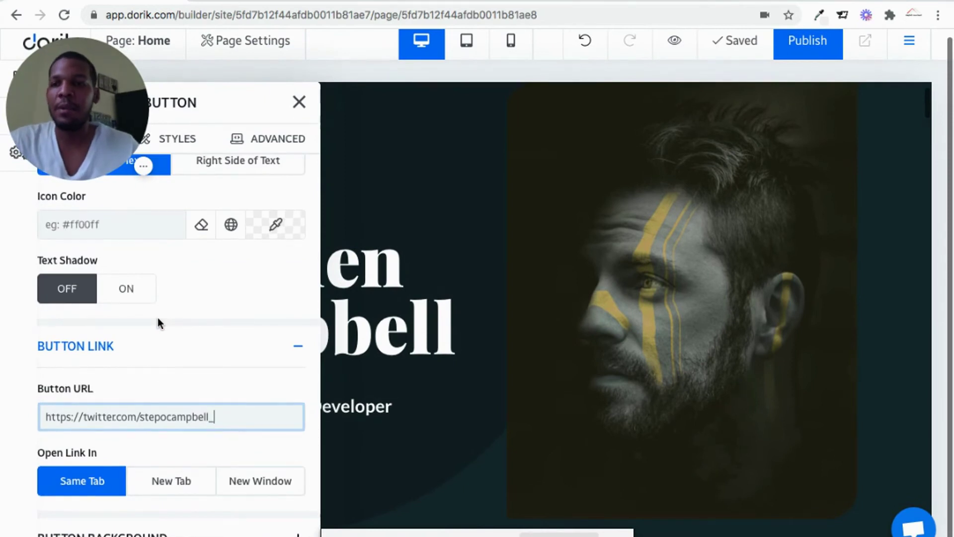
scroll(158, 322, "down", 1)
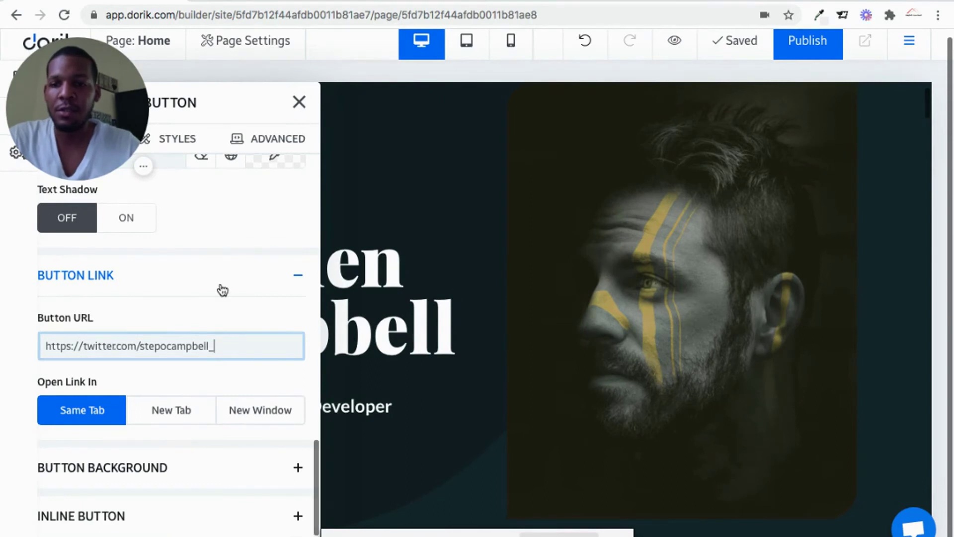
scroll(249, 230, "up", 1)
scroll(249, 229, "up", 5)
scroll(249, 228, "up", 4)
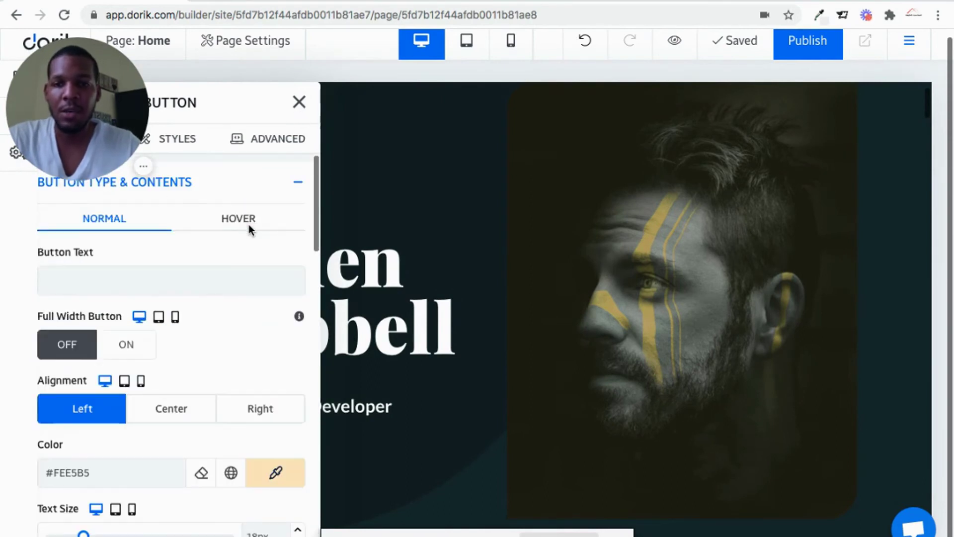
scroll(217, 262, "down", 5)
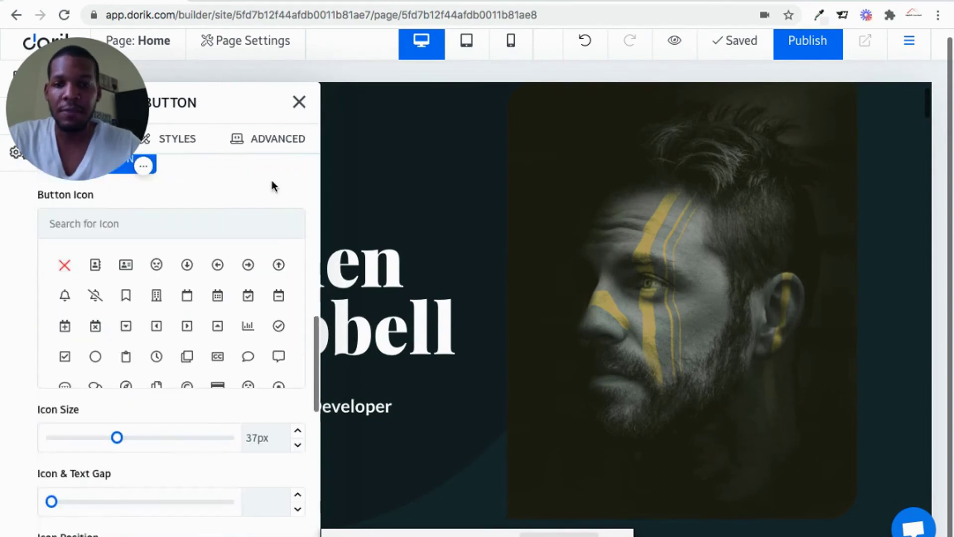
left_click(298, 104)
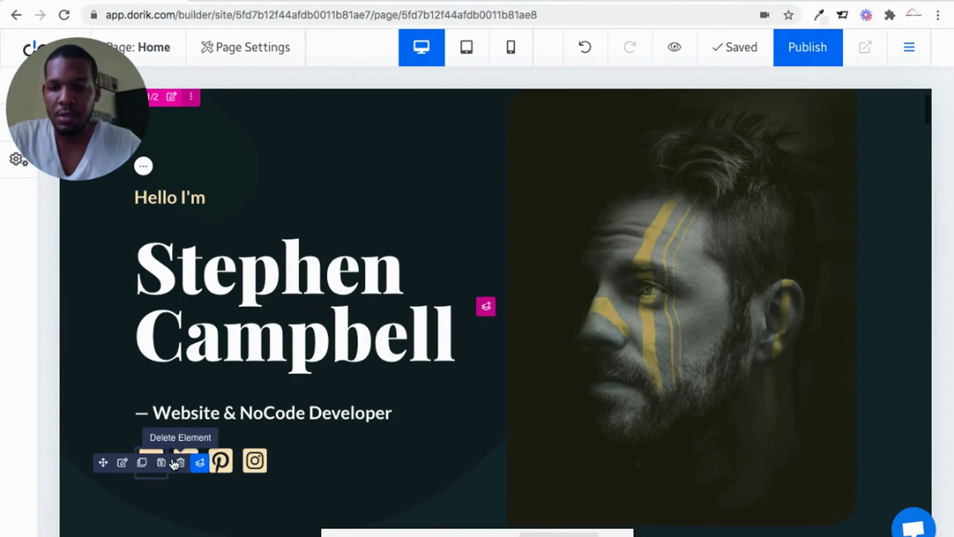
Step: Delete the Behance and Pinterest icons, leaving two social buttons in the hero
left_click(180, 462)
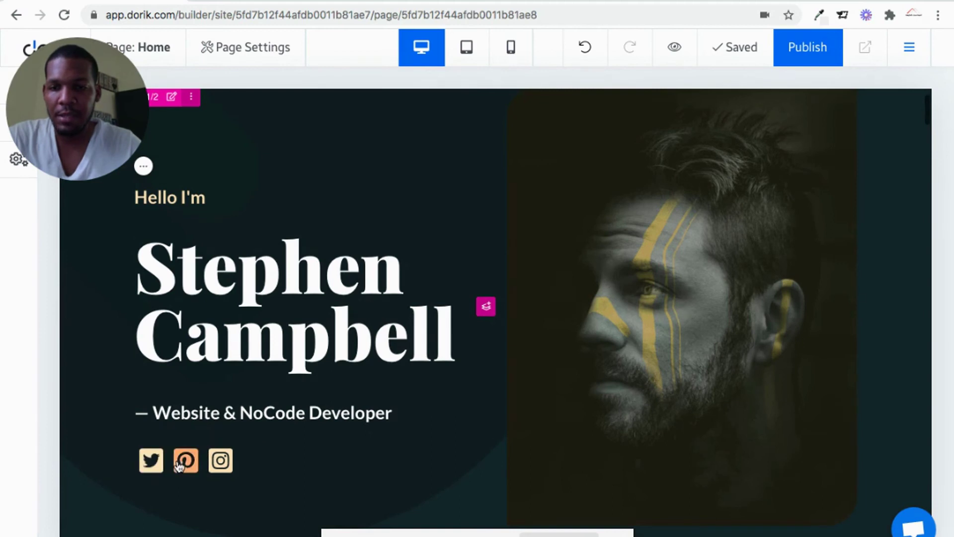
mouse_move(193, 460)
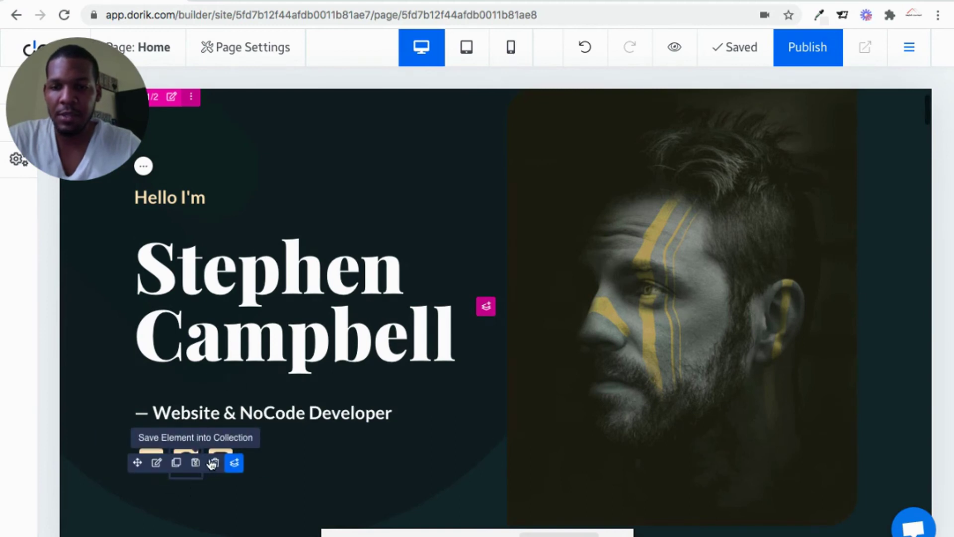
left_click(215, 463)
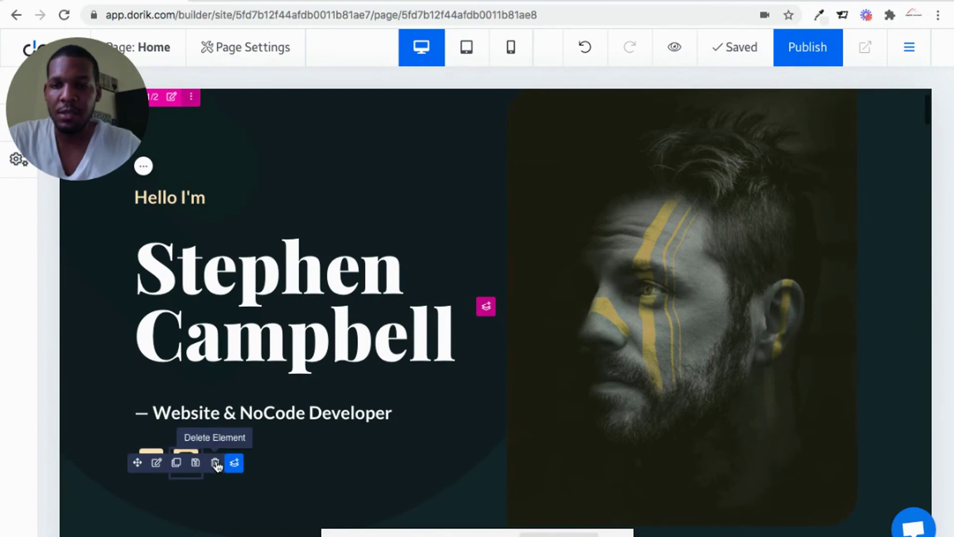
Step: Give the second social button an email-style icon
left_click(158, 463)
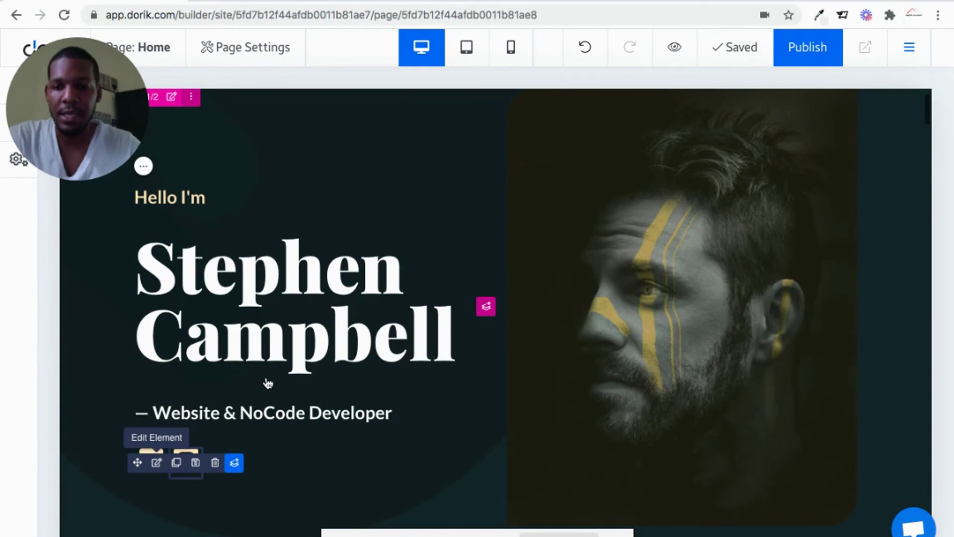
scroll(166, 342, "down", 3)
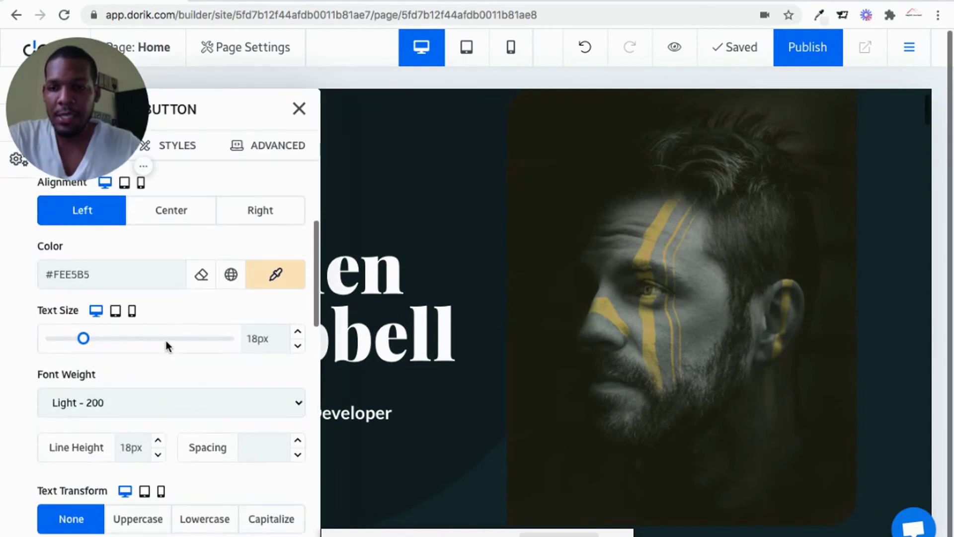
scroll(166, 340, "down", 2)
scroll(167, 341, "down", 2)
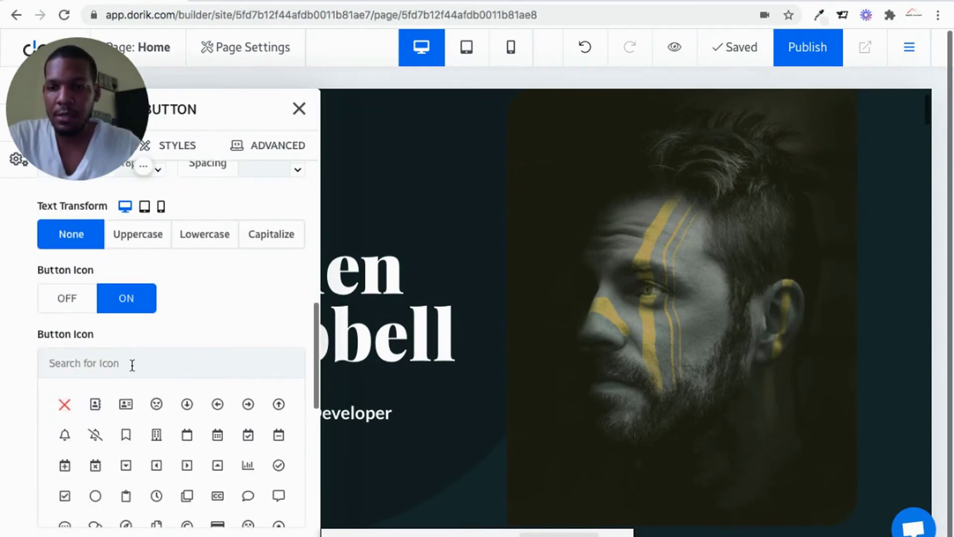
type("email")
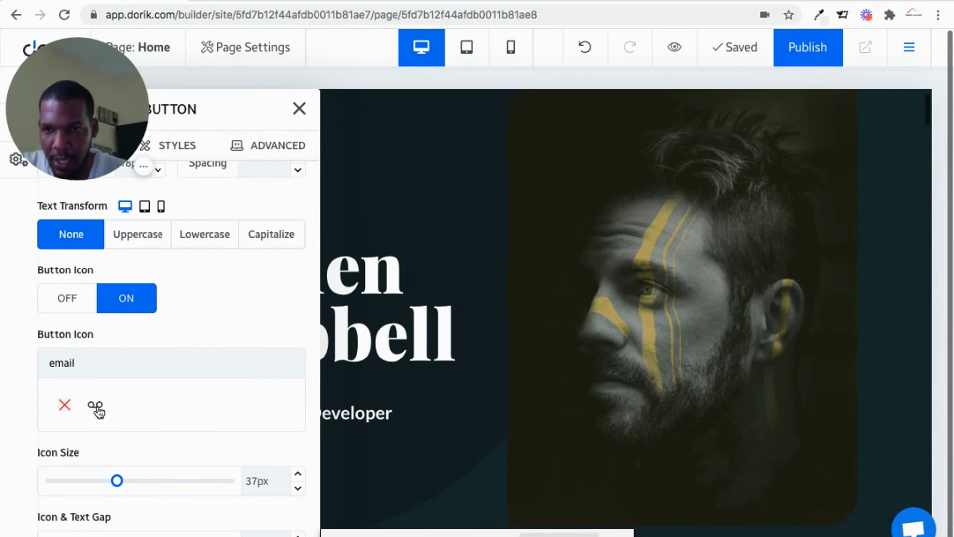
left_click(97, 409)
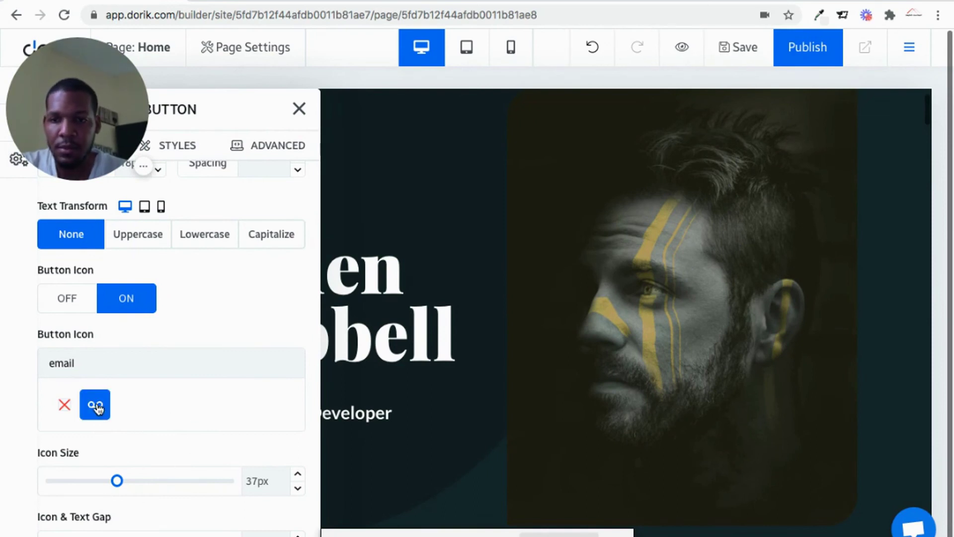
scroll(117, 402, "down", 1)
scroll(117, 401, "down", 2)
scroll(117, 402, "down", 2)
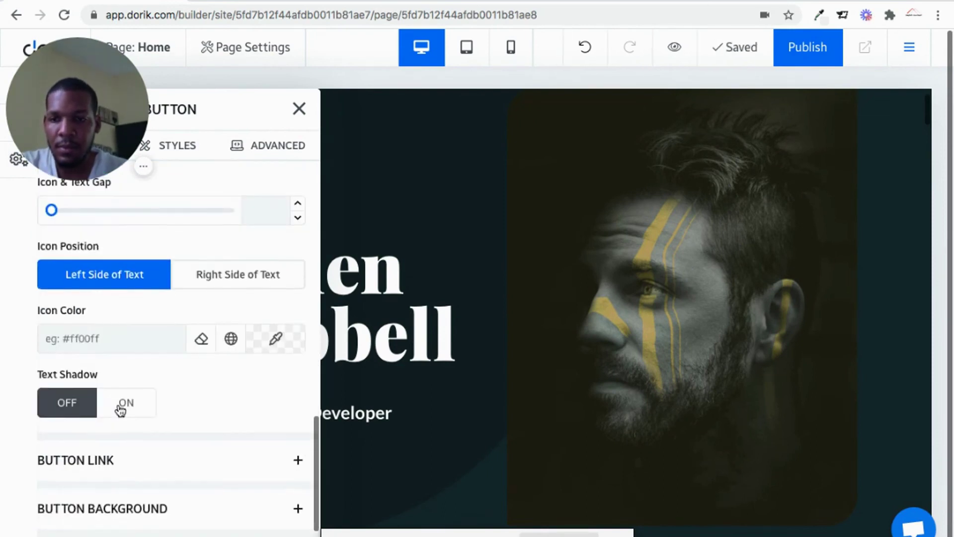
scroll(117, 406, "down", 1)
Step: Link the second social button to the author's address with a mailto: URL
left_click(106, 432)
scroll(106, 435, "down", 3)
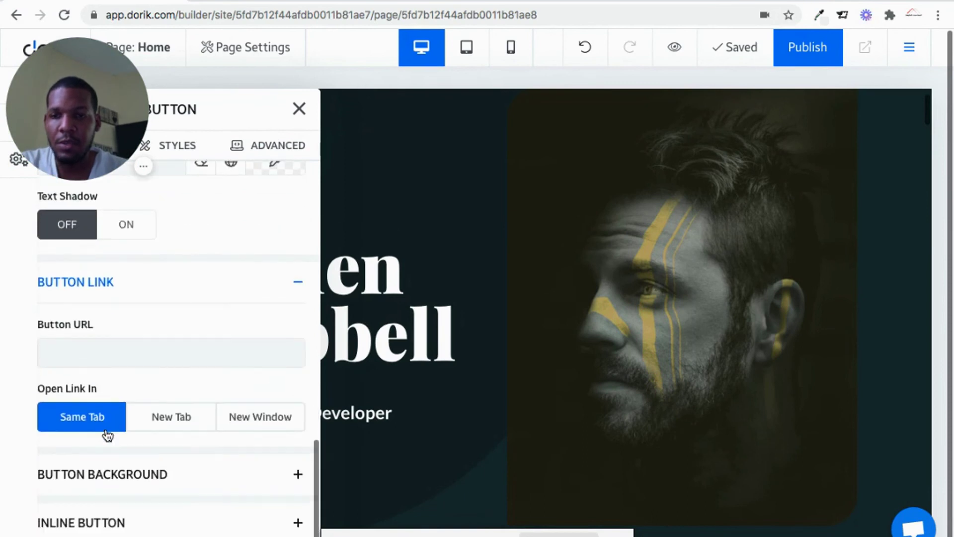
left_click(83, 356)
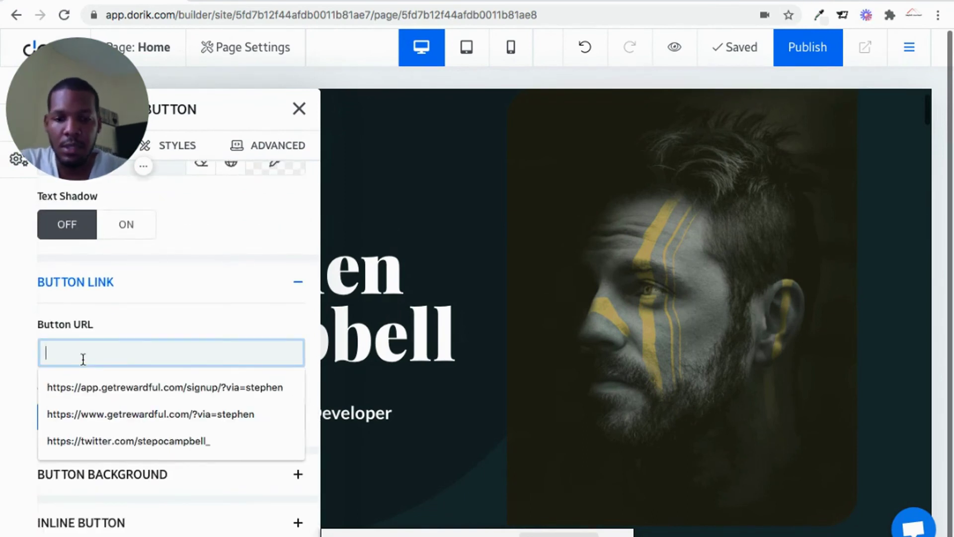
type("mailto:")
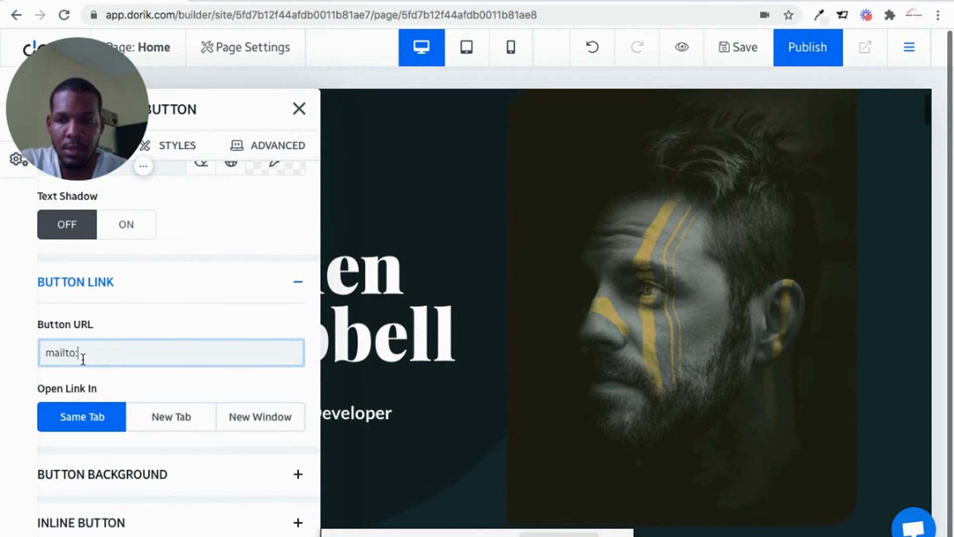
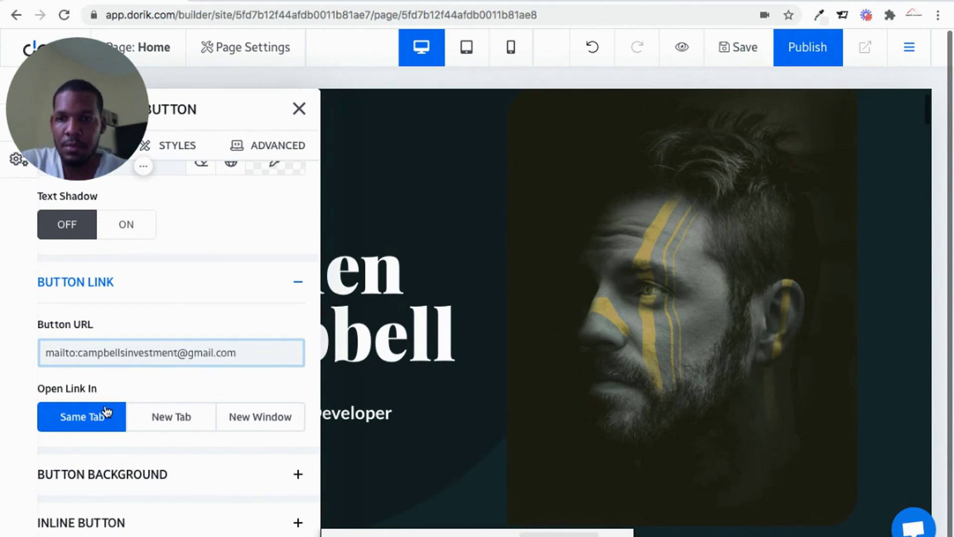
left_click(304, 119)
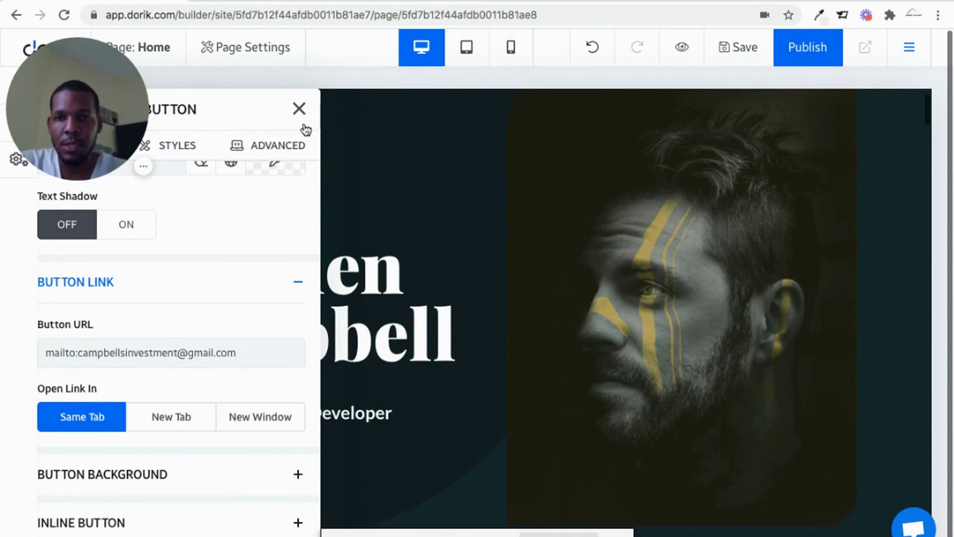
left_click(298, 108)
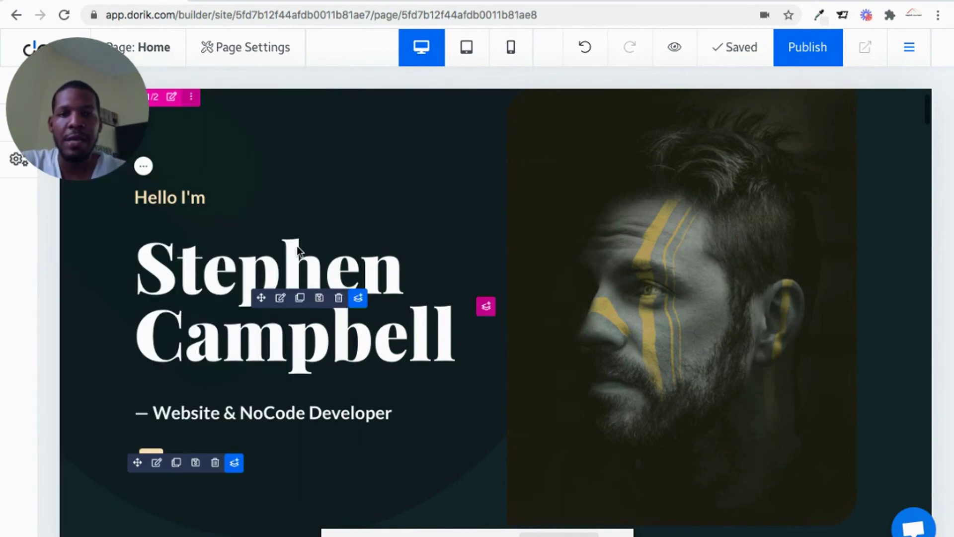
scroll(297, 246, "up", 2)
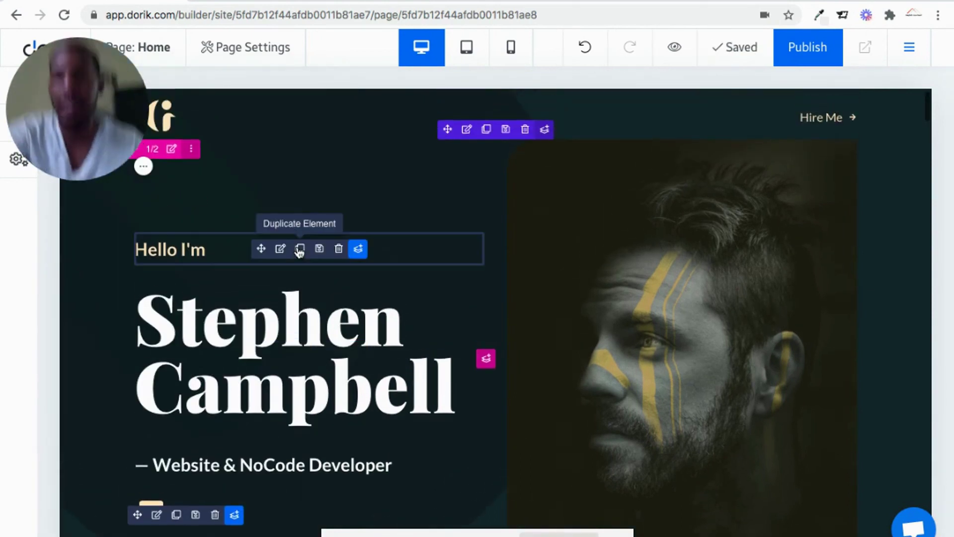
scroll(298, 251, "down", 1)
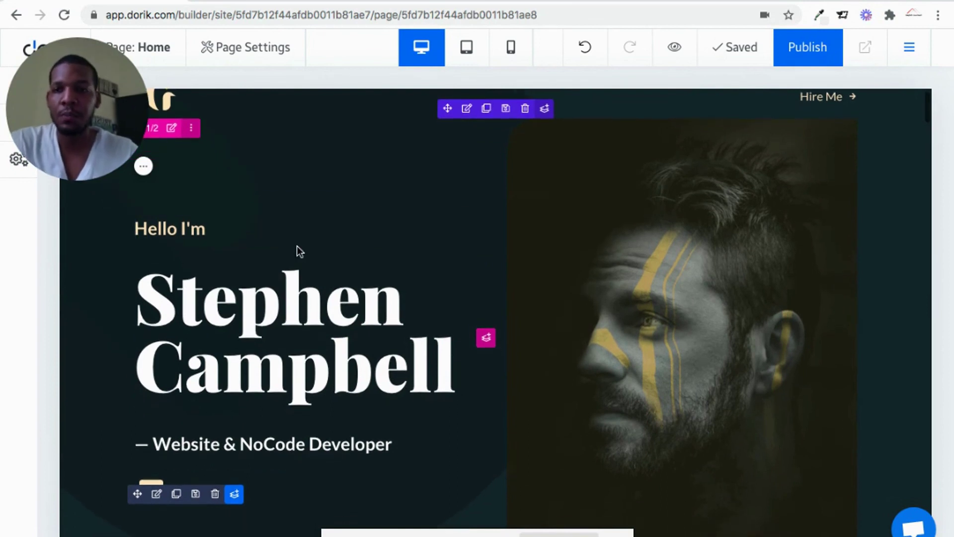